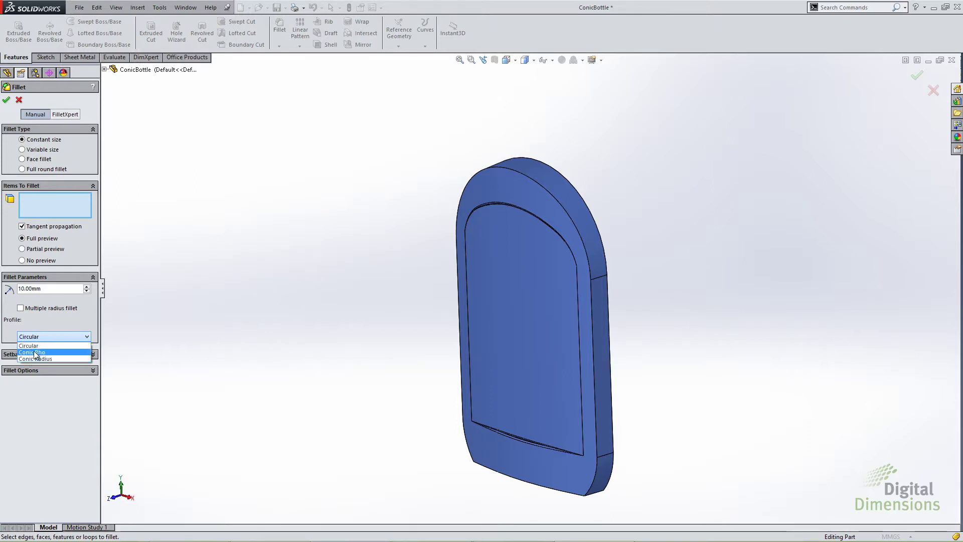
Step: Apply a 10 mm constant-size fillet with a Conic Rho profile to the bottle's front outer edge
{"action": "left_click", "coordinate": [31, 352]}
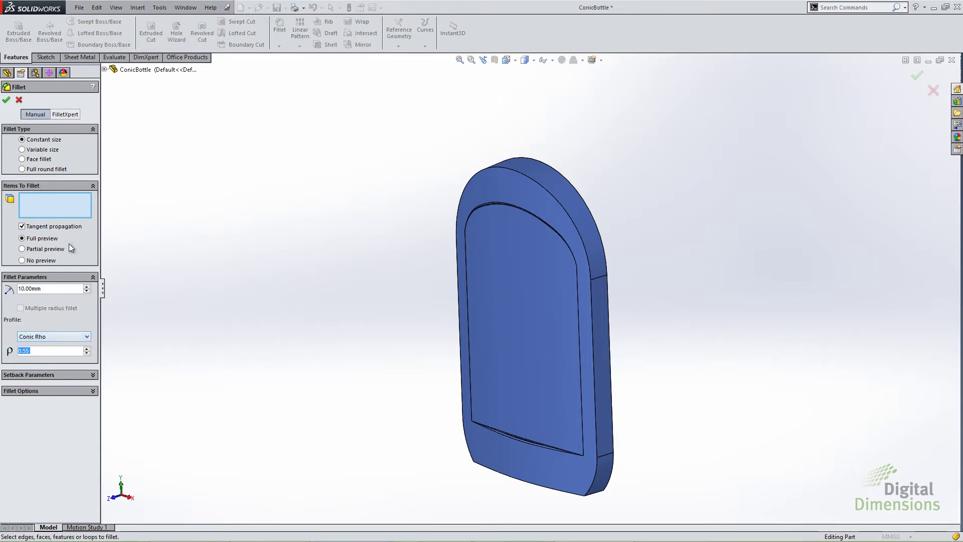
{"action": "left_click", "coordinate": [491, 167]}
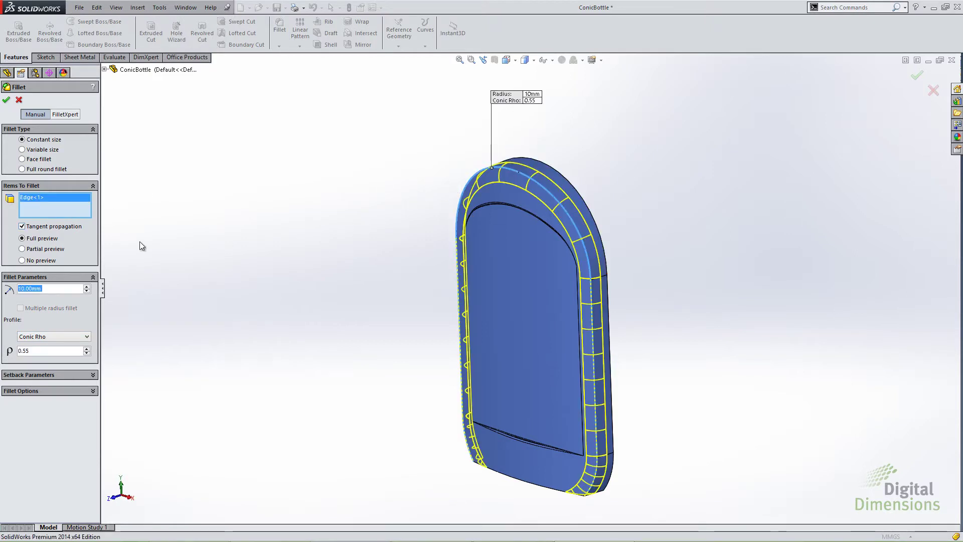
{"action": "middle_click_drag", "start_coordinate": [306, 317], "coordinate": [241, 326]}
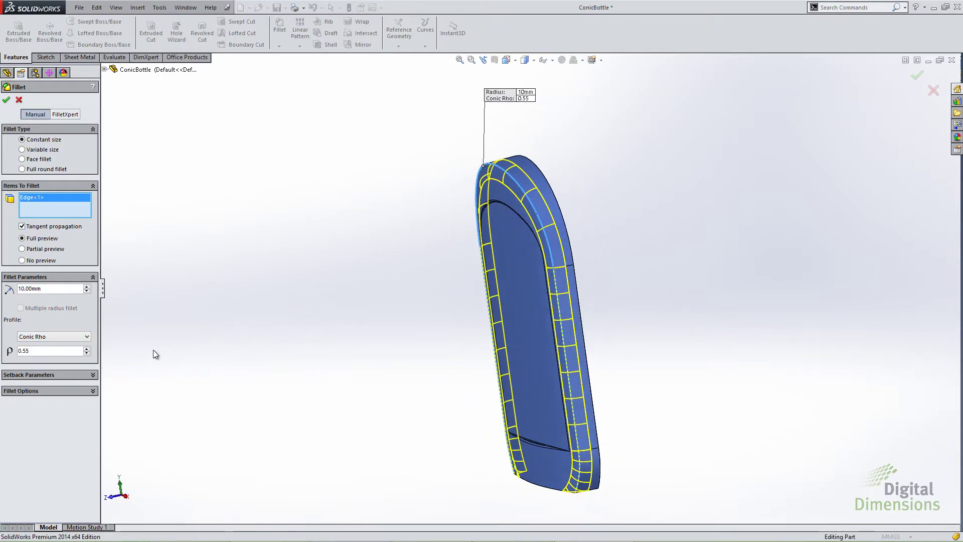
Step: Adjust the edge fillet's conic rho value to 0.8 while checking the preview near the bottle's shoulder
{"action": "left_click", "coordinate": [86, 348]}
{"action": "left_click", "coordinate": [86, 349]}
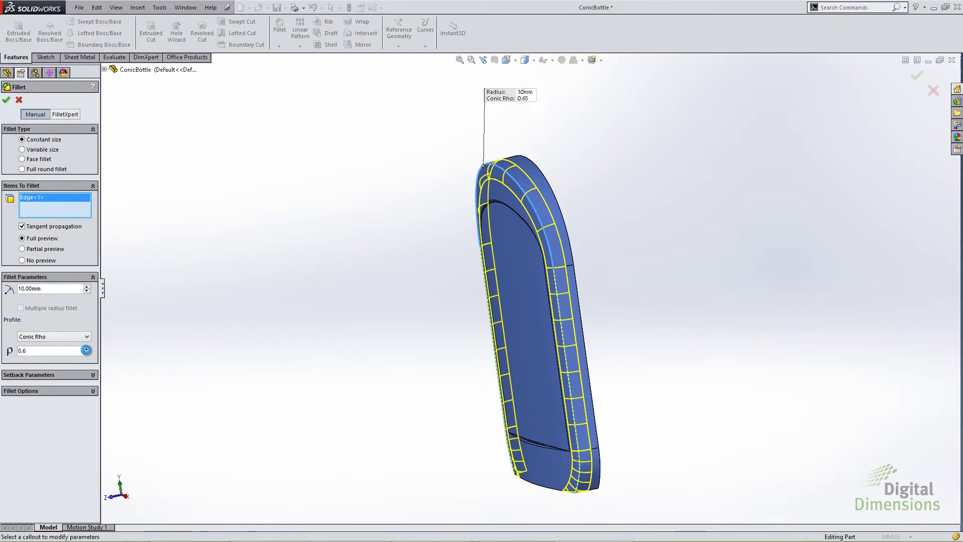
{"action": "middle_click_drag", "start_coordinate": [339, 335], "coordinate": [325, 346]}
{"action": "scroll", "coordinate": [502, 200], "scroll_direction": "down", "scroll_amount": 6}
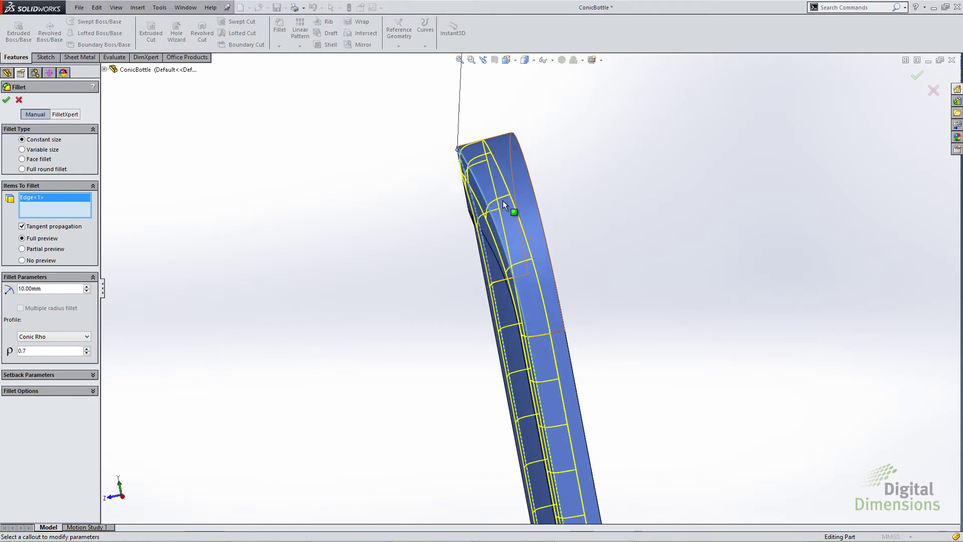
{"action": "left_click", "coordinate": [86, 348]}
{"action": "left_click", "coordinate": [86, 348]}
{"action": "left_click", "coordinate": [86, 353]}
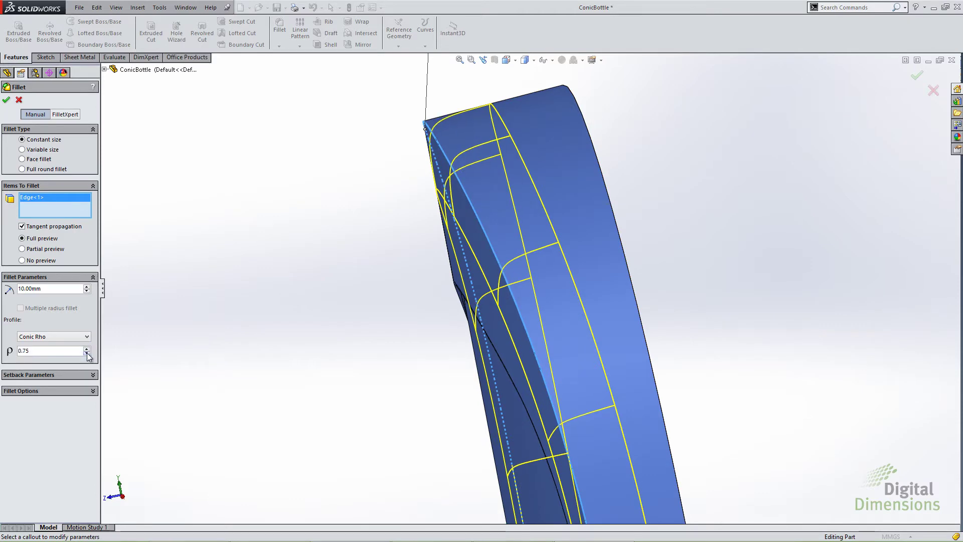
{"action": "left_click", "coordinate": [87, 353]}
{"action": "left_click", "coordinate": [87, 348]}
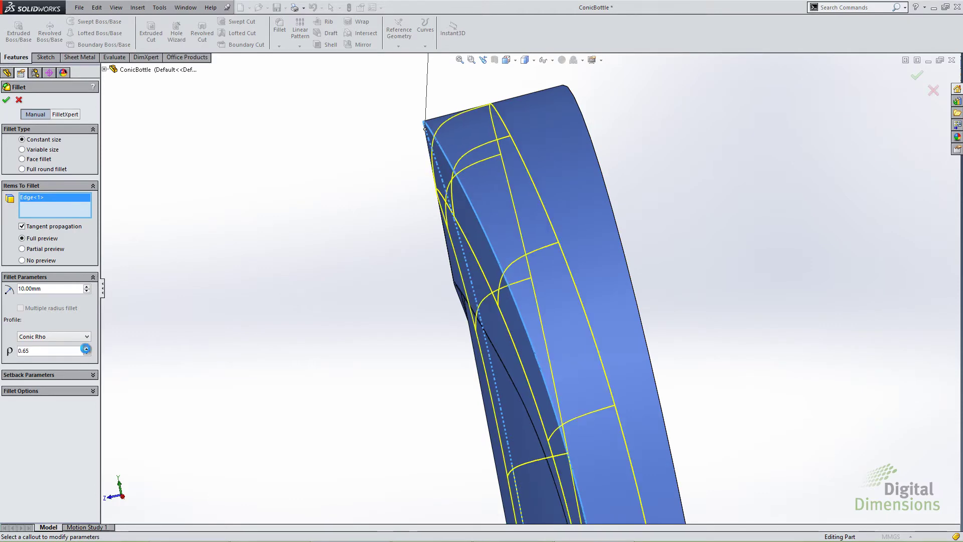
{"action": "left_click", "coordinate": [87, 348]}
{"action": "scroll", "coordinate": [303, 344], "scroll_direction": "up", "scroll_amount": 5}
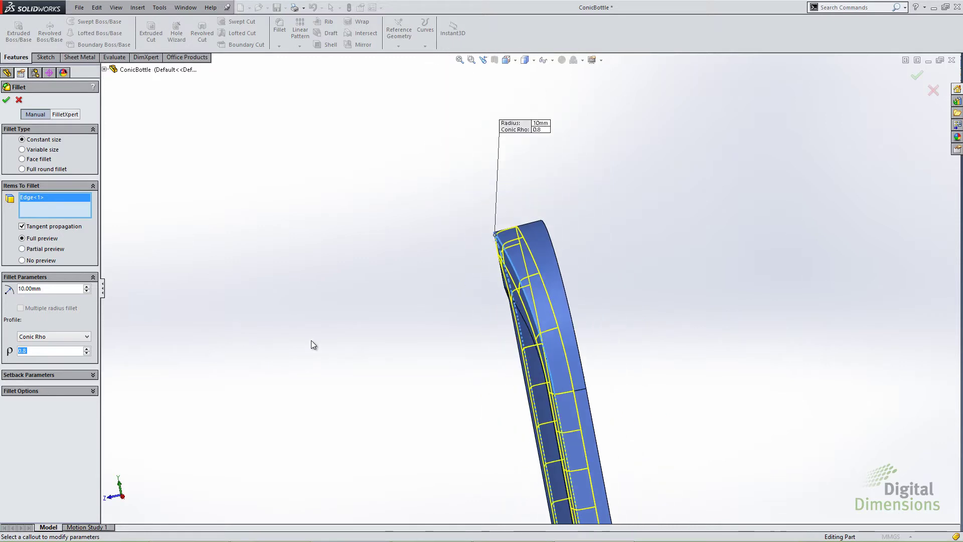
{"action": "middle_click_drag", "start_coordinate": [563, 415], "coordinate": [542, 422]}
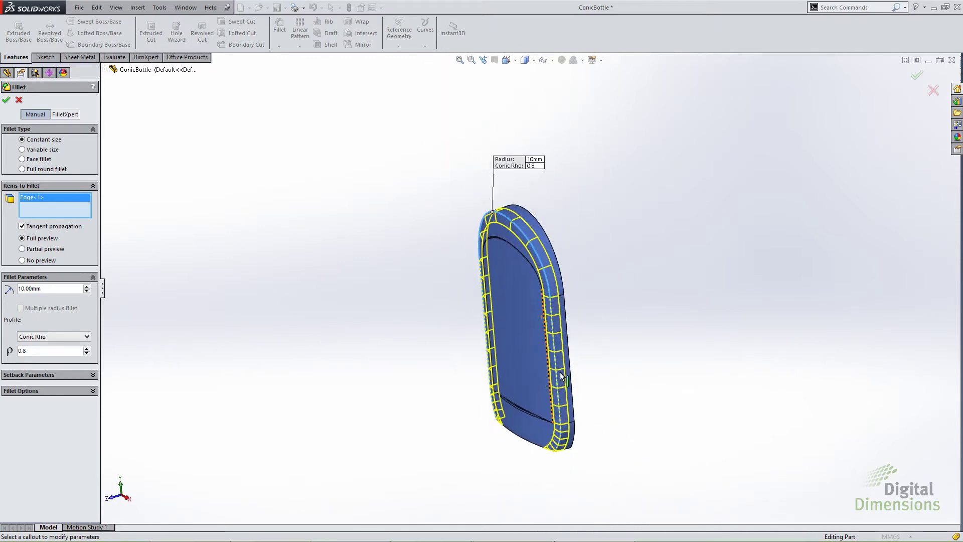
Step: Change the fillet to variable size and add a control point at 50% along the upper edge with a 12 mm radius
{"action": "left_click", "coordinate": [22, 150]}
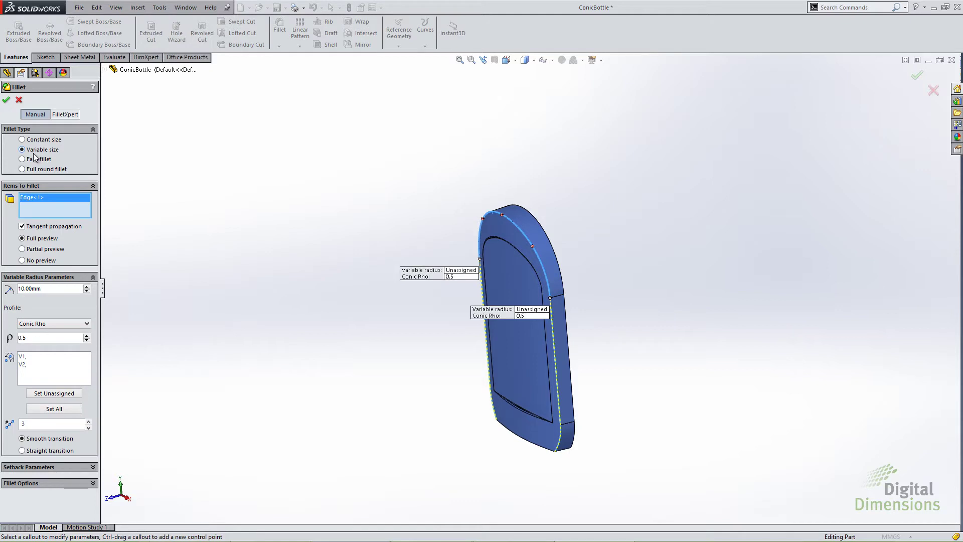
{"action": "left_click", "coordinate": [502, 215]}
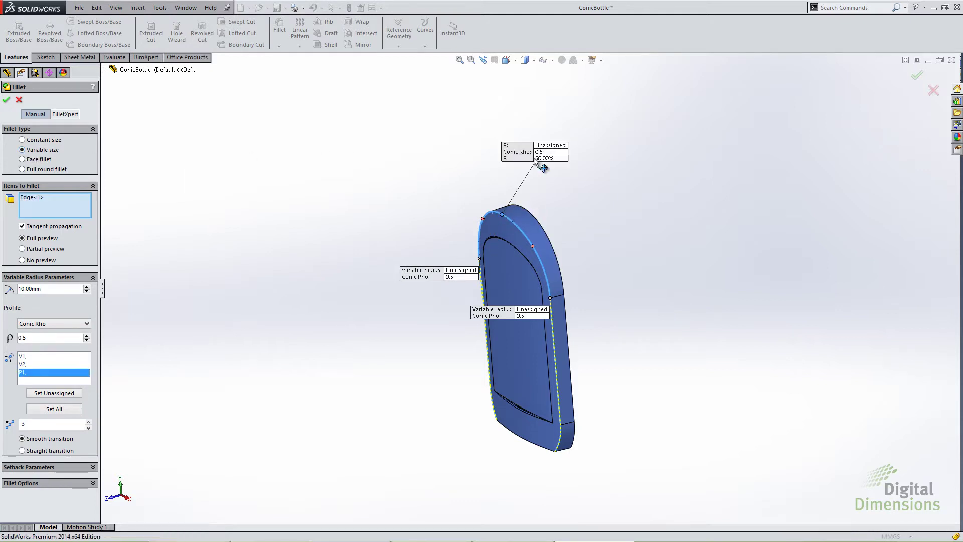
{"action": "left_click", "coordinate": [552, 145]}
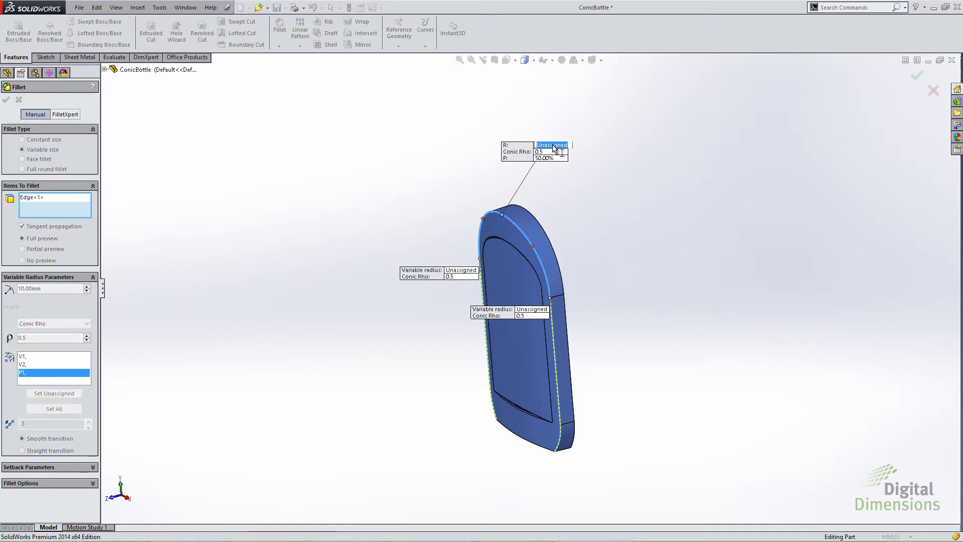
{"action": "type", "text": "12"}
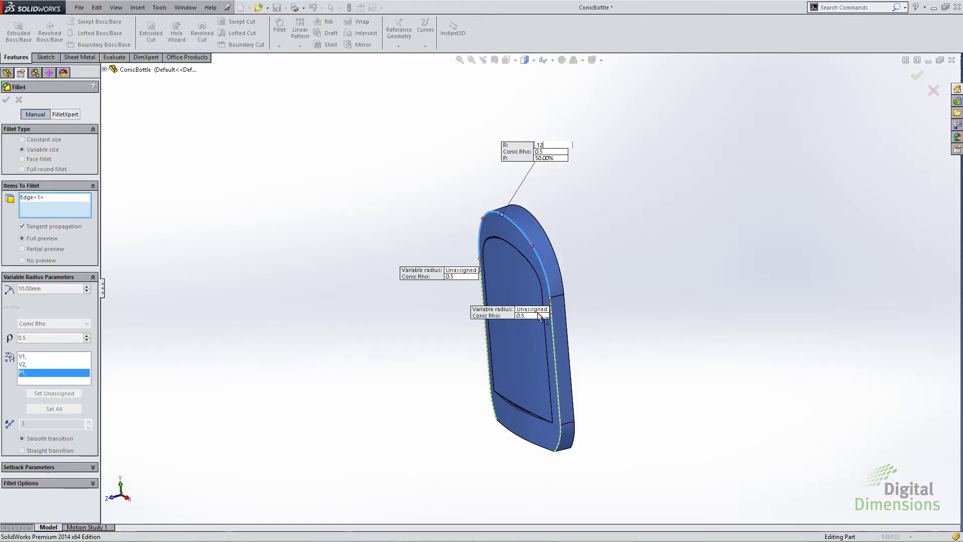
{"action": "key", "text": "Return"}
Step: Set the variable fillet's radius to 10 mm at both end vertices and create the fillet
{"action": "left_click", "coordinate": [534, 309]}
{"action": "type", "text": "10"}
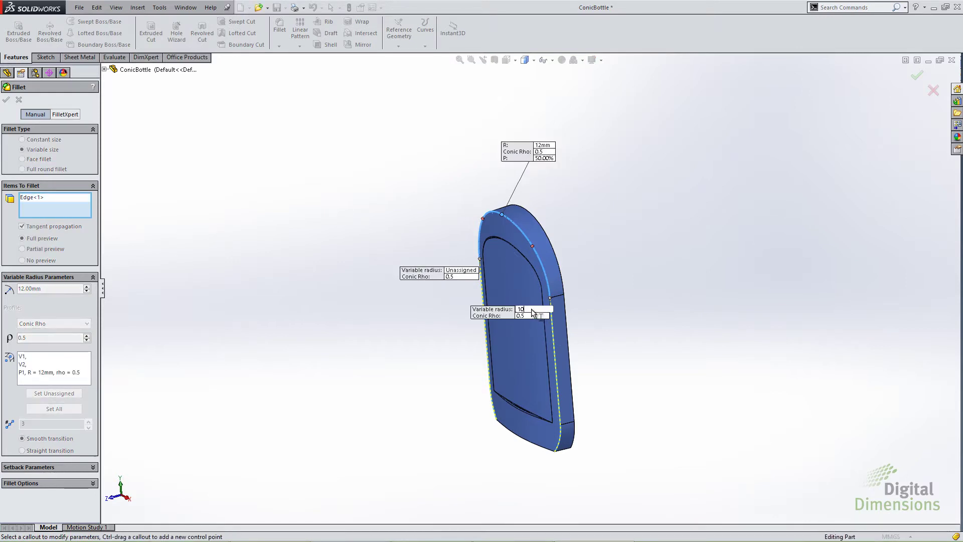
{"action": "key", "text": "Return"}
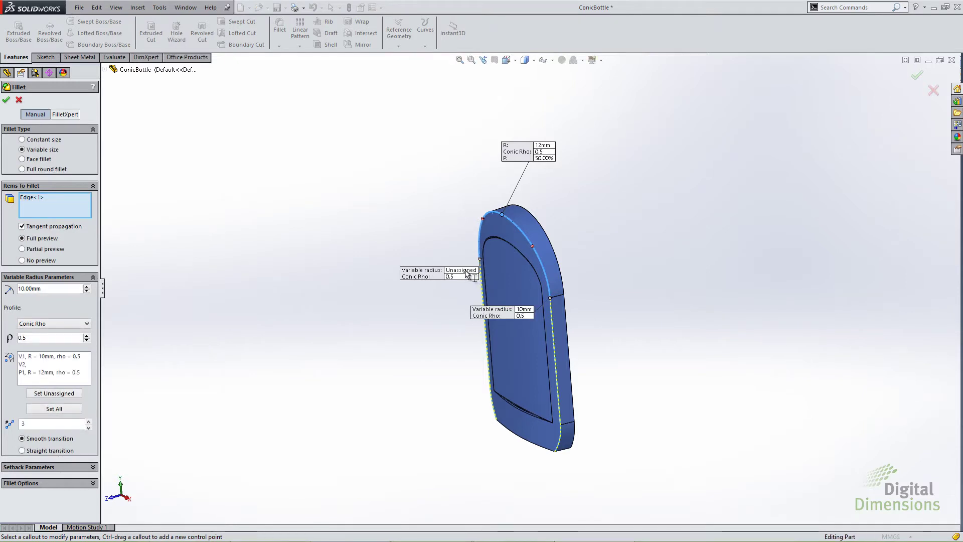
{"action": "left_click", "coordinate": [465, 270]}
{"action": "type", "text": "10"}
{"action": "key", "text": "Return"}
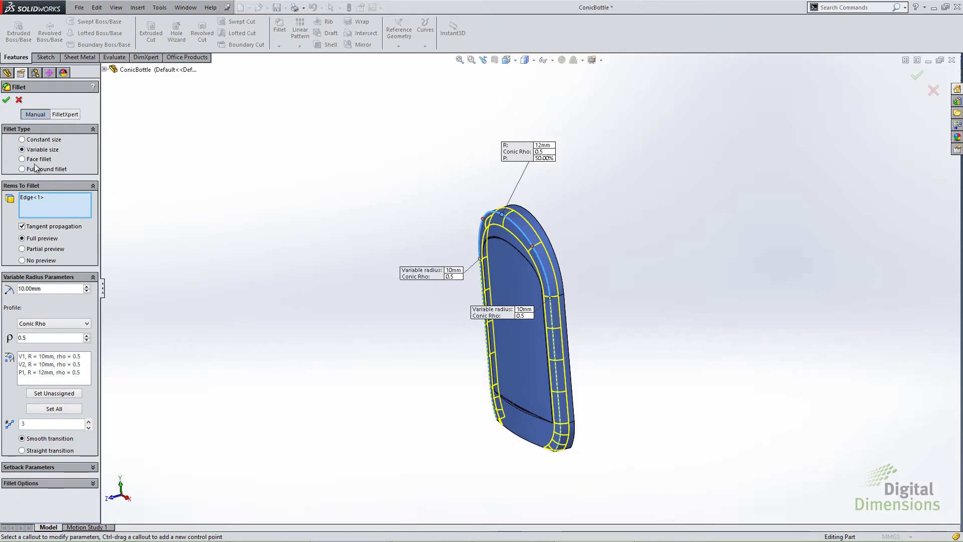
{"action": "left_click", "coordinate": [6, 99]}
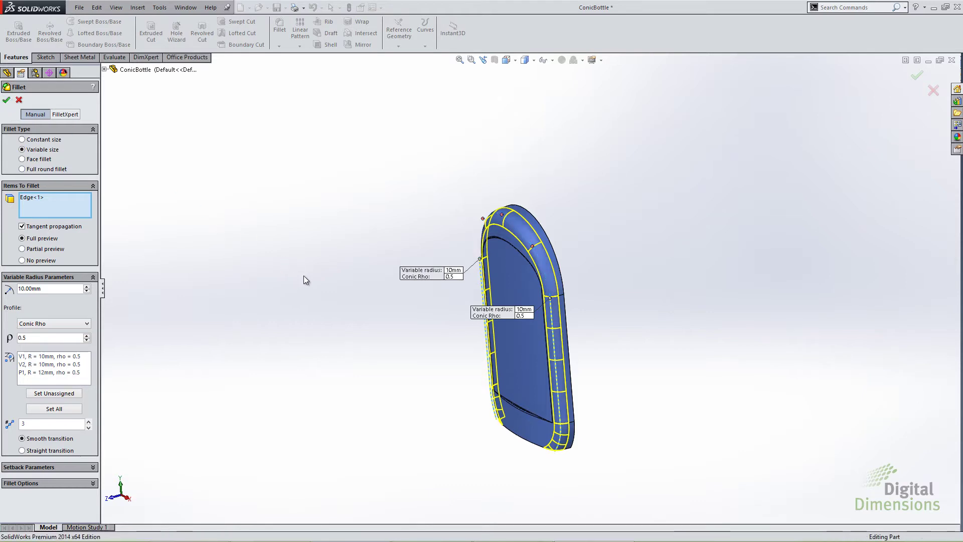
Step: Start a face fillet using the bottle's front face as the first face set and its bottom face as the second
{"action": "middle_click_drag", "start_coordinate": [473, 380], "coordinate": [149, 323]}
{"action": "middle_click_drag", "start_coordinate": [516, 473], "coordinate": [453, 466]}
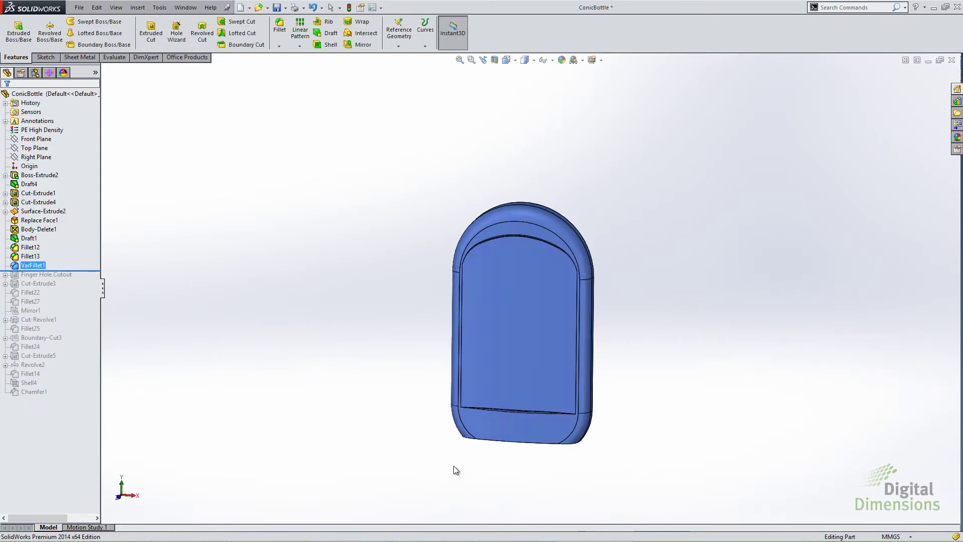
{"action": "left_click", "coordinate": [321, 47]}
{"action": "left_click", "coordinate": [280, 28]}
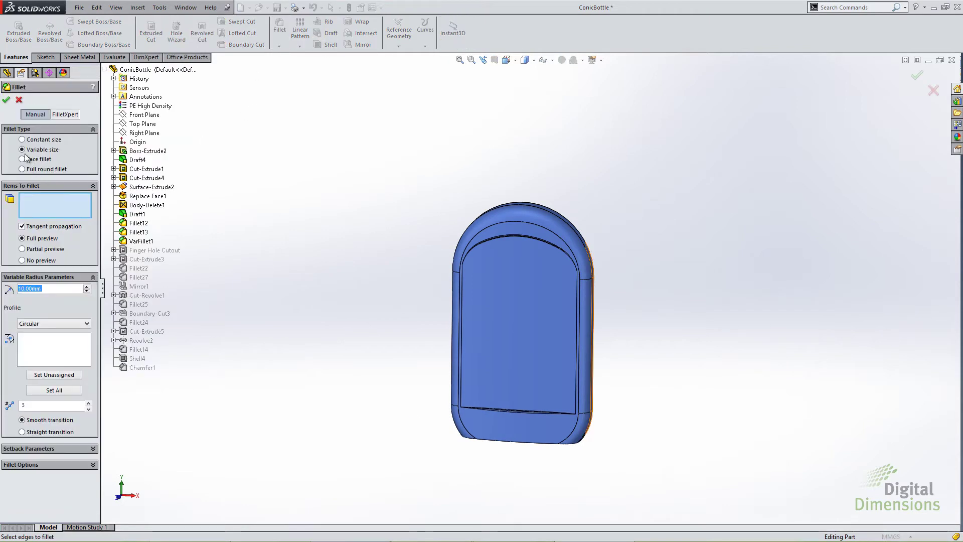
{"action": "left_click", "coordinate": [491, 429]}
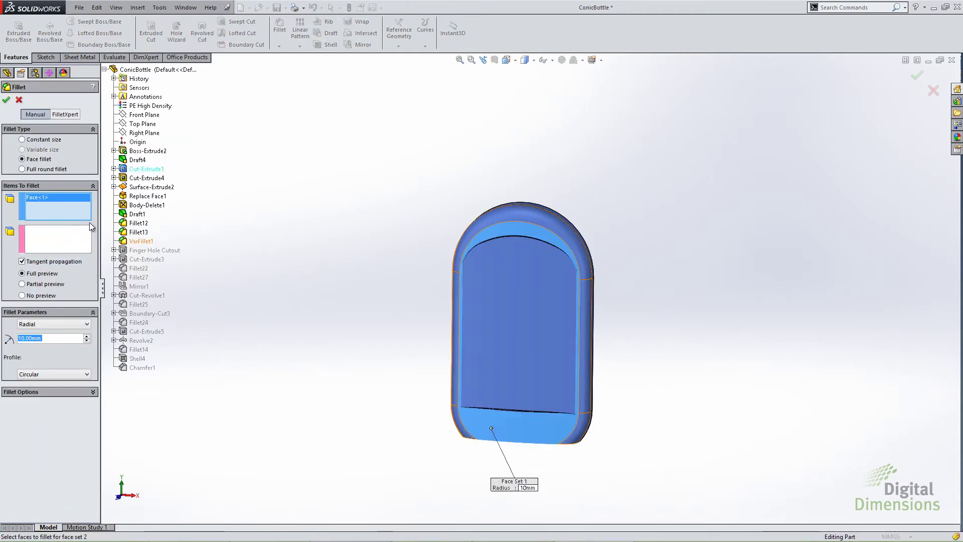
{"action": "left_click", "coordinate": [60, 241]}
{"action": "middle_click_drag", "start_coordinate": [485, 448], "coordinate": [452, 426]}
{"action": "scroll", "coordinate": [498, 437], "scroll_direction": "down", "scroll_amount": 4}
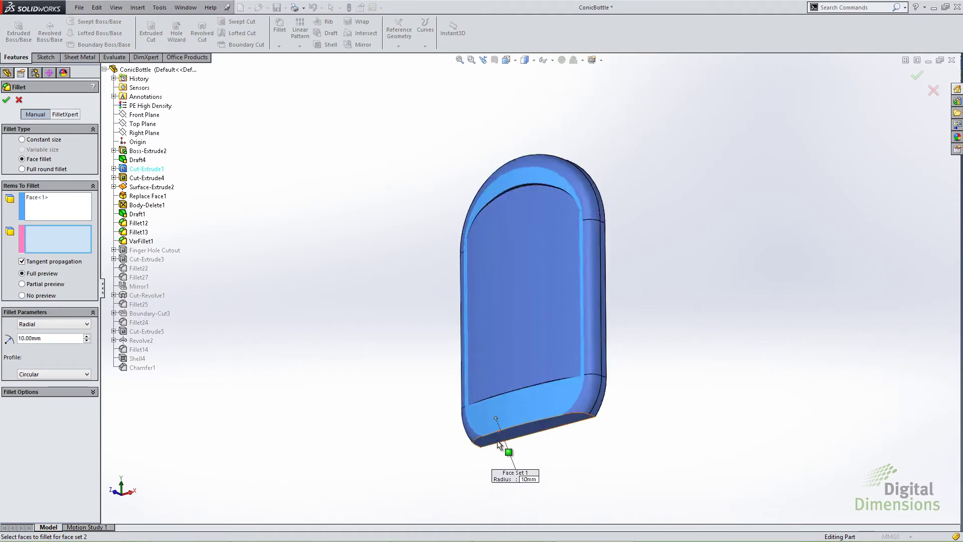
{"action": "left_click", "coordinate": [497, 417]}
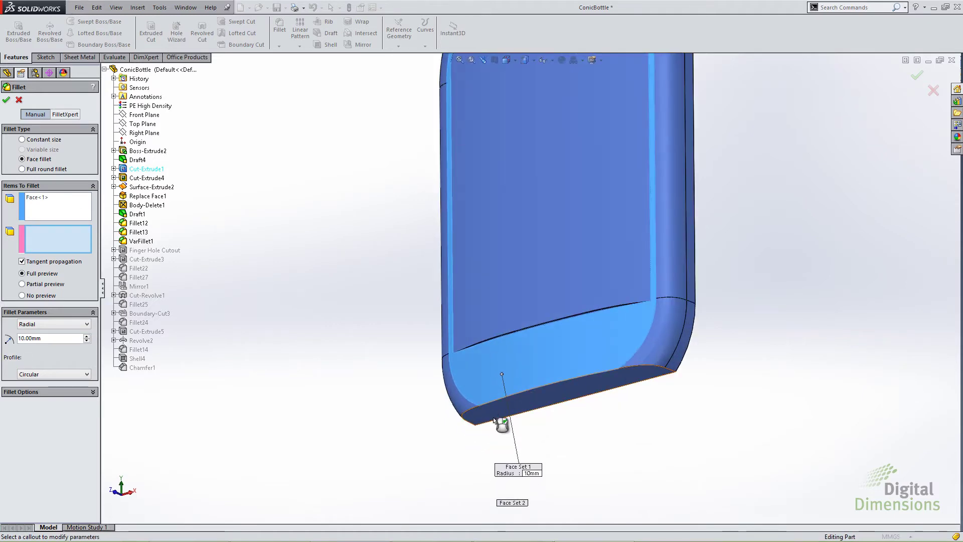
Step: Set the face fillet's profile to Conic Rho with a rho value of 0.95
{"action": "left_click", "coordinate": [56, 374]}
{"action": "left_click", "coordinate": [53, 390]}
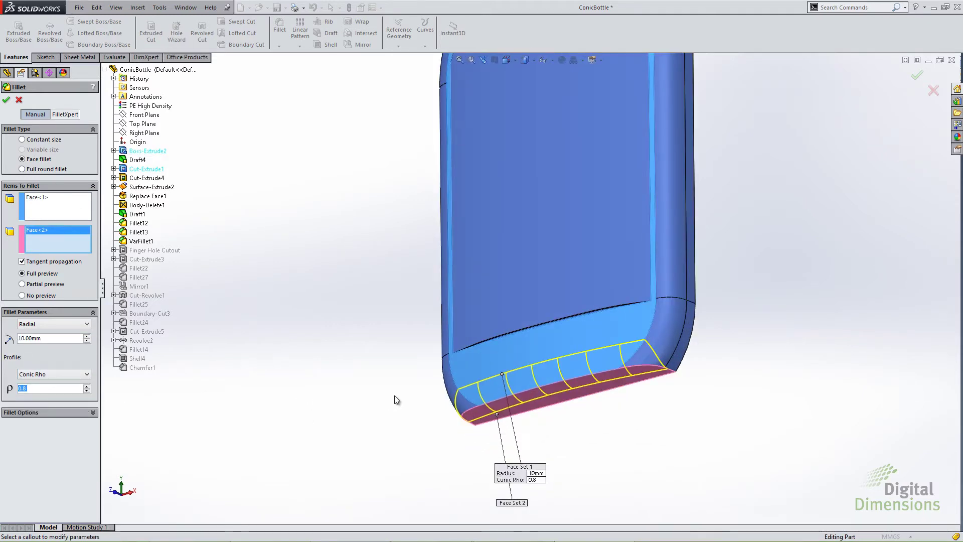
{"action": "middle_click_drag", "start_coordinate": [376, 401], "coordinate": [247, 378]}
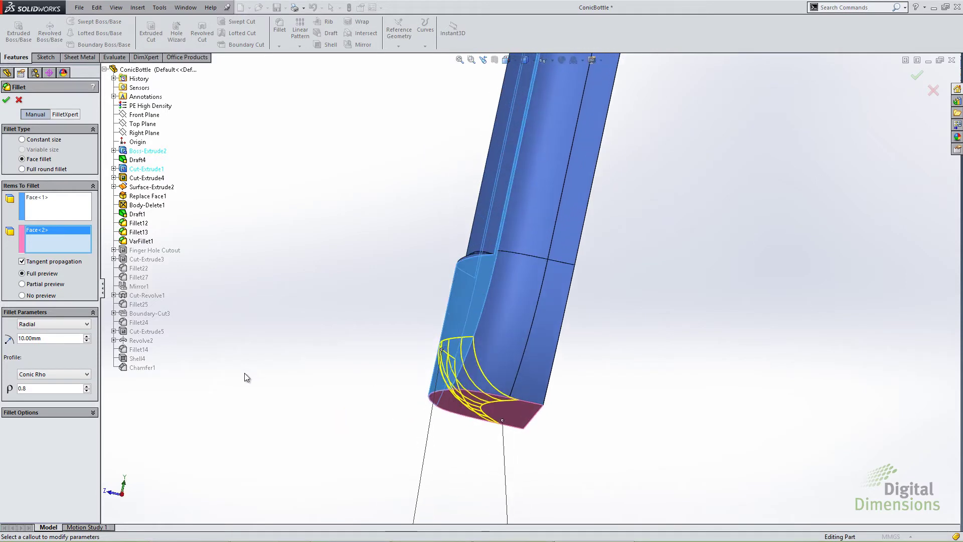
{"action": "left_click", "coordinate": [86, 386]}
{"action": "left_click", "coordinate": [86, 387]}
{"action": "left_click", "coordinate": [33, 374]}
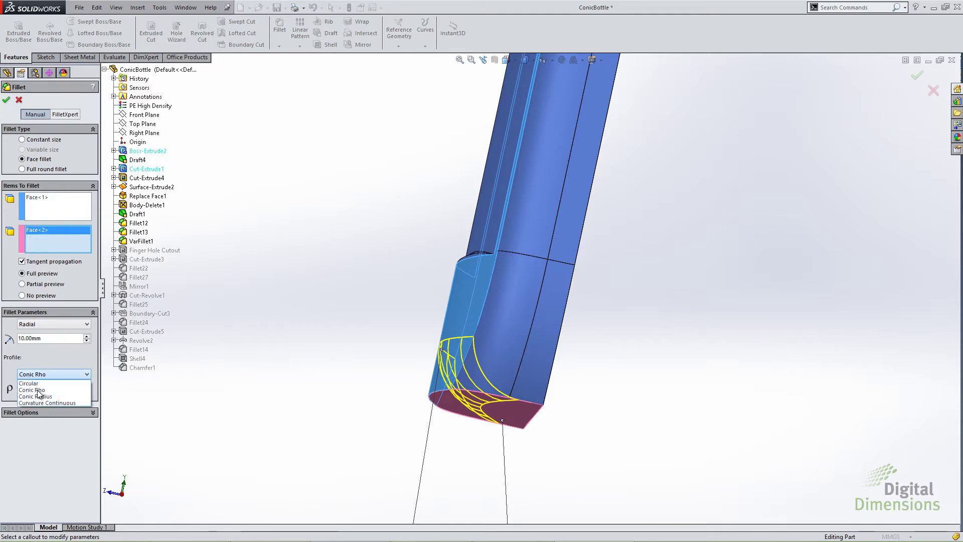
{"action": "left_click", "coordinate": [40, 365]}
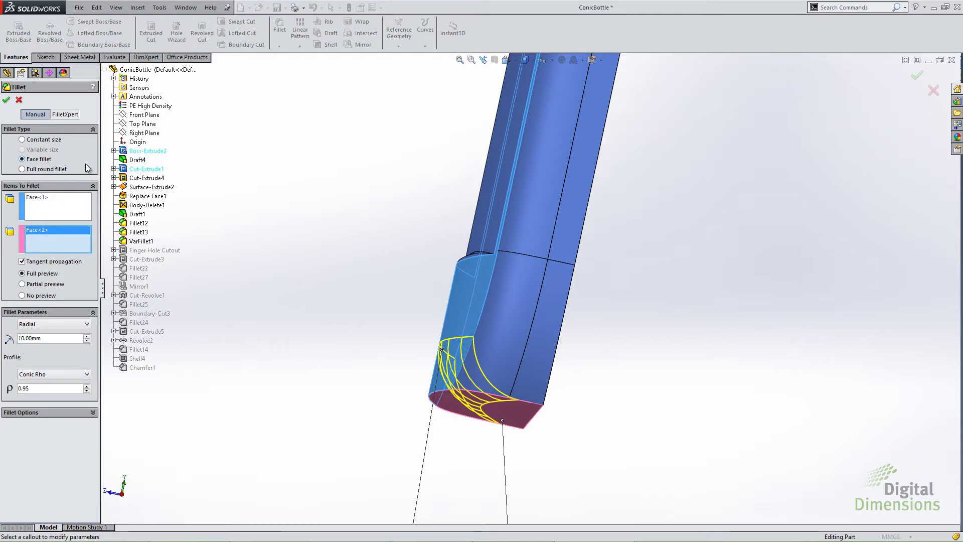
Step: Switch via the slide show to the Frame part in SolidWorks
{"action": "key", "text": "alt+Tab"}
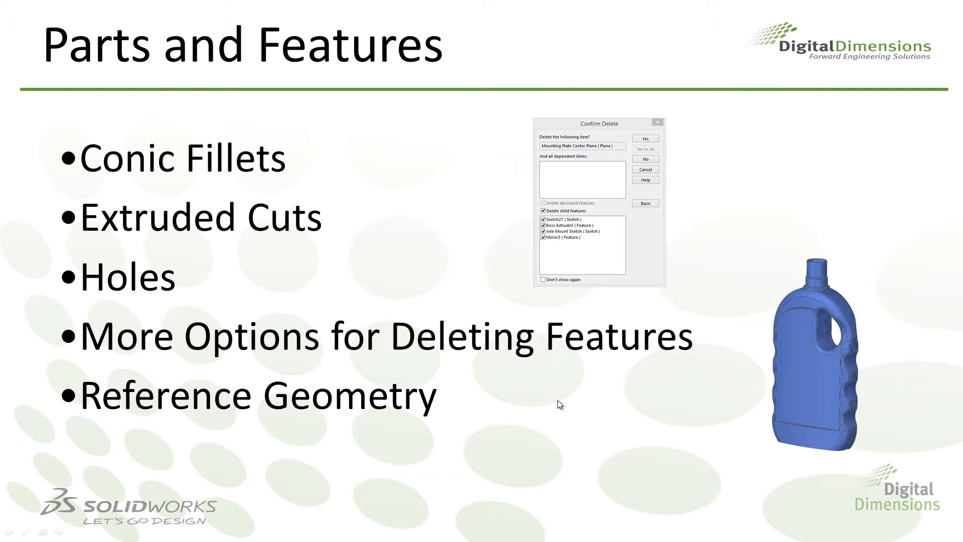
{"action": "key", "text": "alt+Tab"}
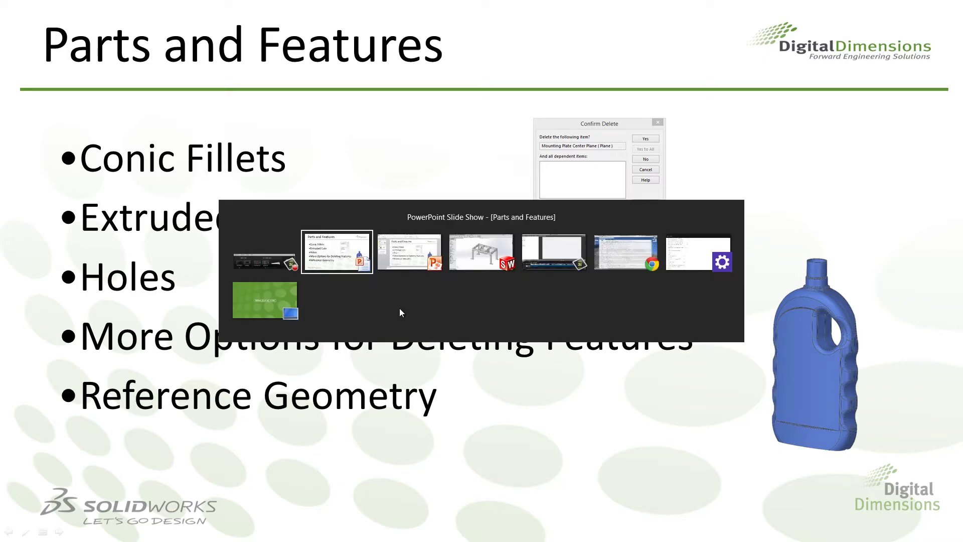
{"action": "left_click", "coordinate": [474, 263]}
Step: Start an extruded cut from the Axle Mount Sketch circle, with the end condition Through All - Both Directions
{"action": "scroll", "coordinate": [501, 207], "scroll_direction": "down", "scroll_amount": 5}
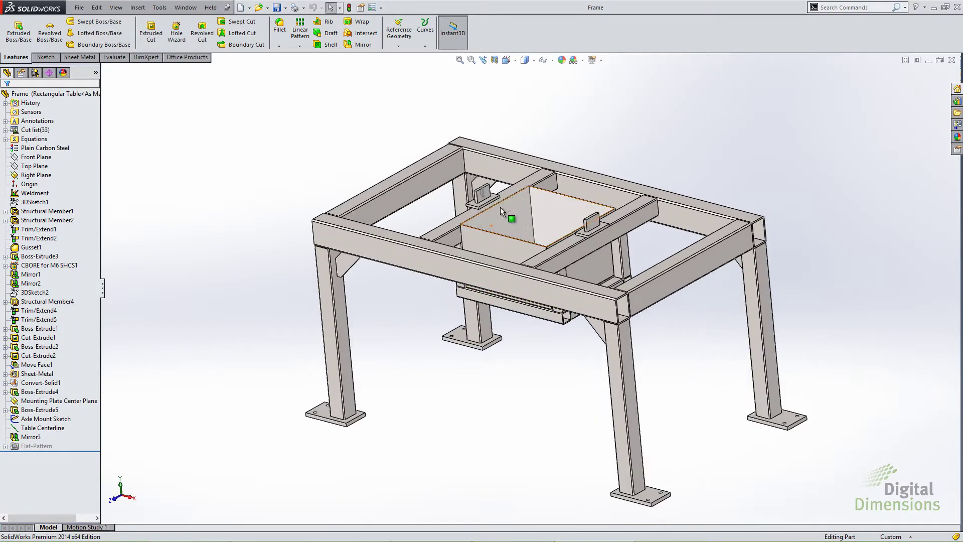
{"action": "scroll", "coordinate": [499, 210], "scroll_direction": "down", "scroll_amount": 5}
{"action": "left_click", "coordinate": [447, 220]}
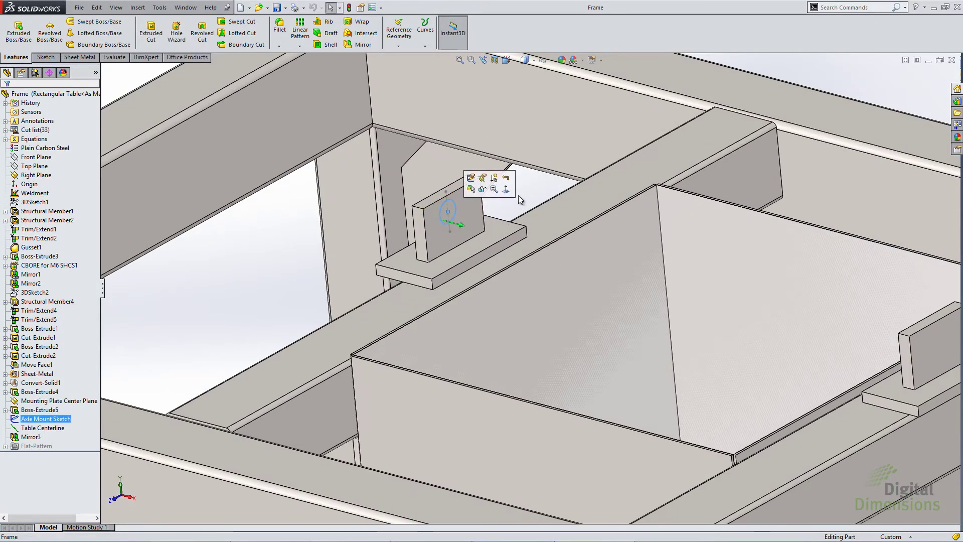
{"action": "left_click", "coordinate": [537, 201]}
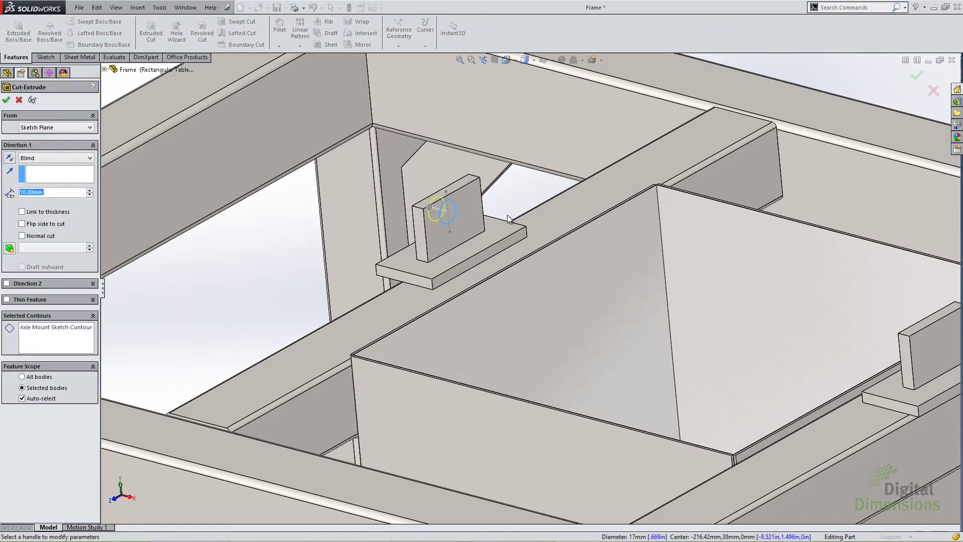
{"action": "right_click", "coordinate": [514, 195]}
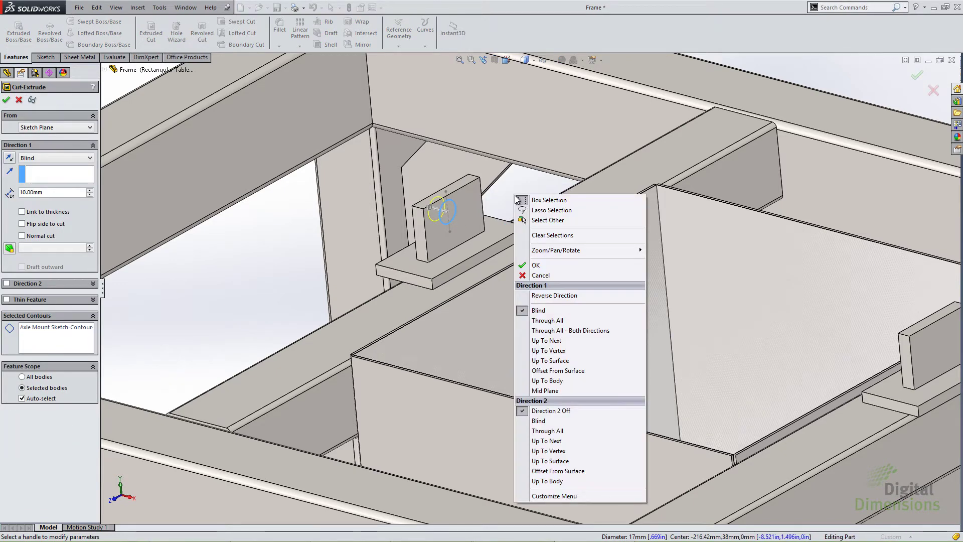
{"action": "left_click", "coordinate": [588, 331]}
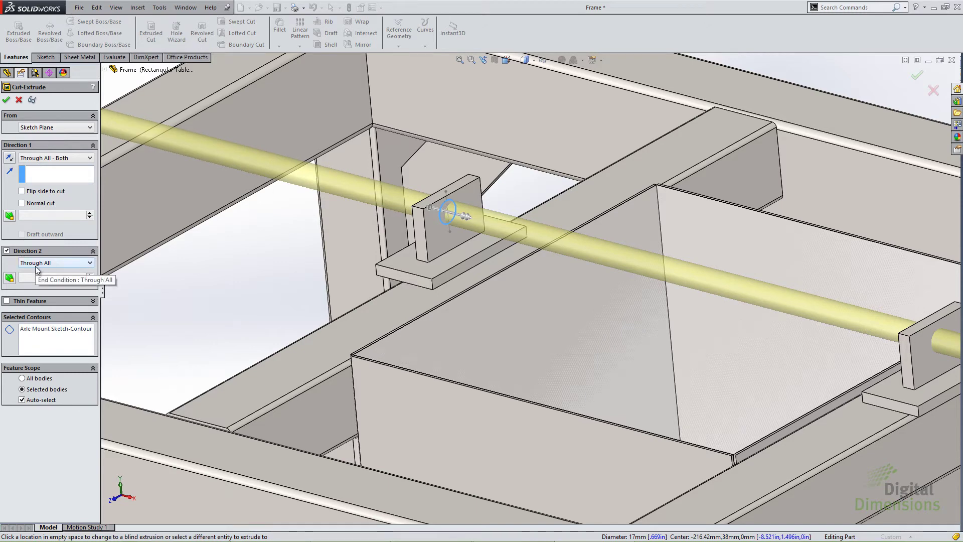
Step: Review the end condition choices for the axle cut, keep Through All - Both Directions and inspect its preview across the whole frame
{"action": "right_click", "coordinate": [259, 232]}
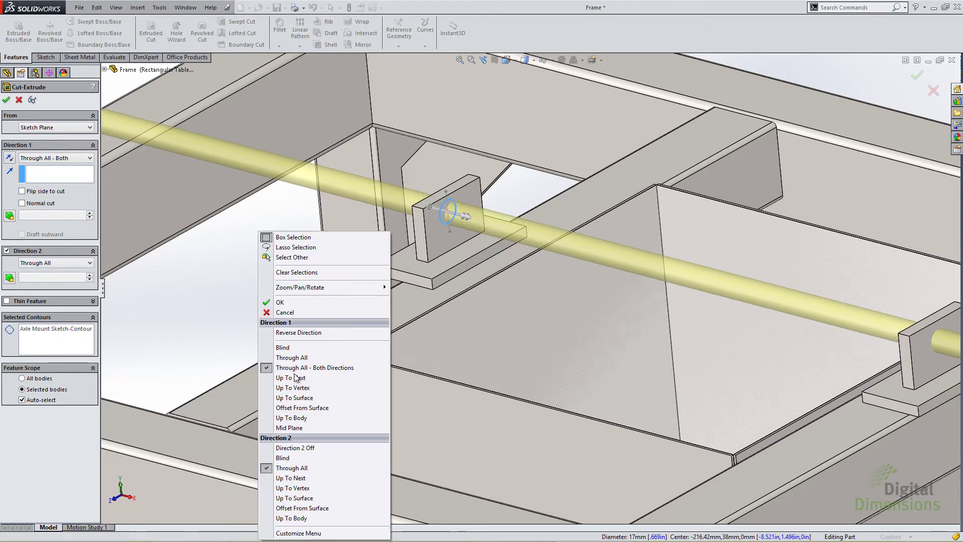
{"action": "left_click", "coordinate": [224, 264]}
{"action": "left_click", "coordinate": [50, 159]}
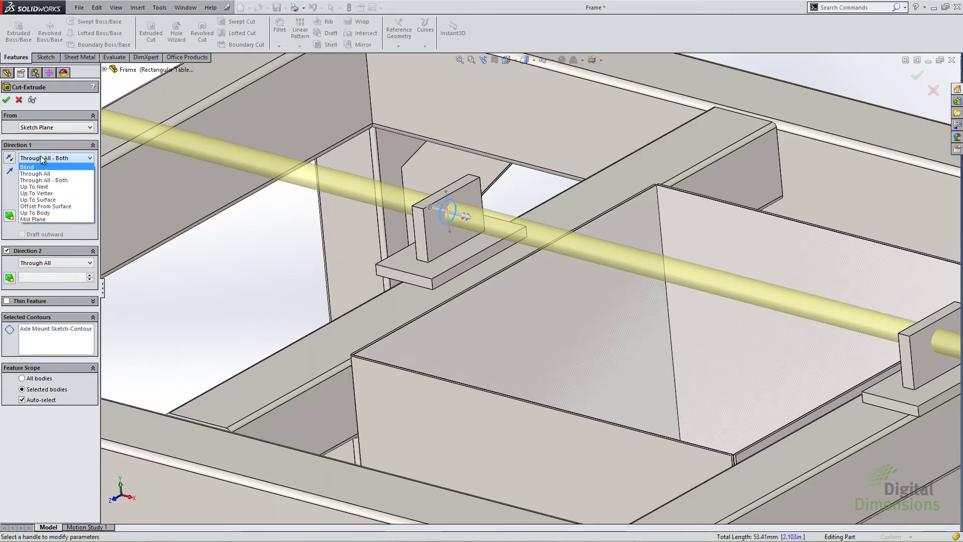
{"action": "left_click", "coordinate": [44, 180]}
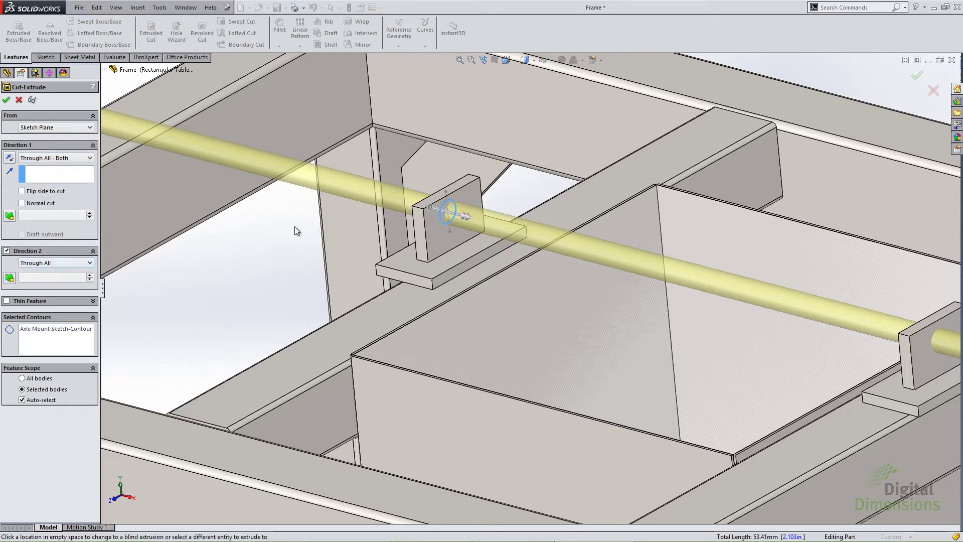
{"action": "scroll", "coordinate": [278, 227], "scroll_direction": "up", "scroll_amount": 8}
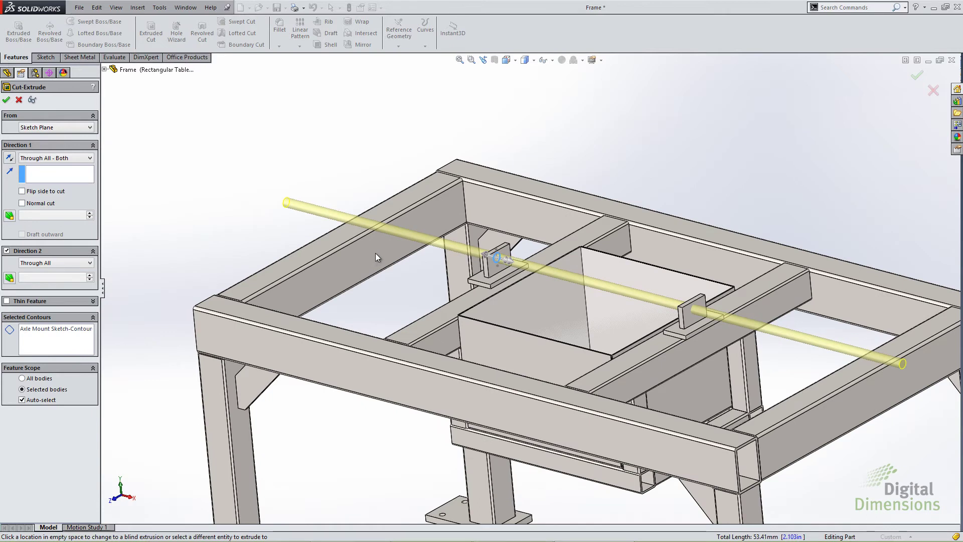
{"action": "middle_click_drag", "start_coordinate": [347, 178], "coordinate": [318, 158], "text": "ctrl"}
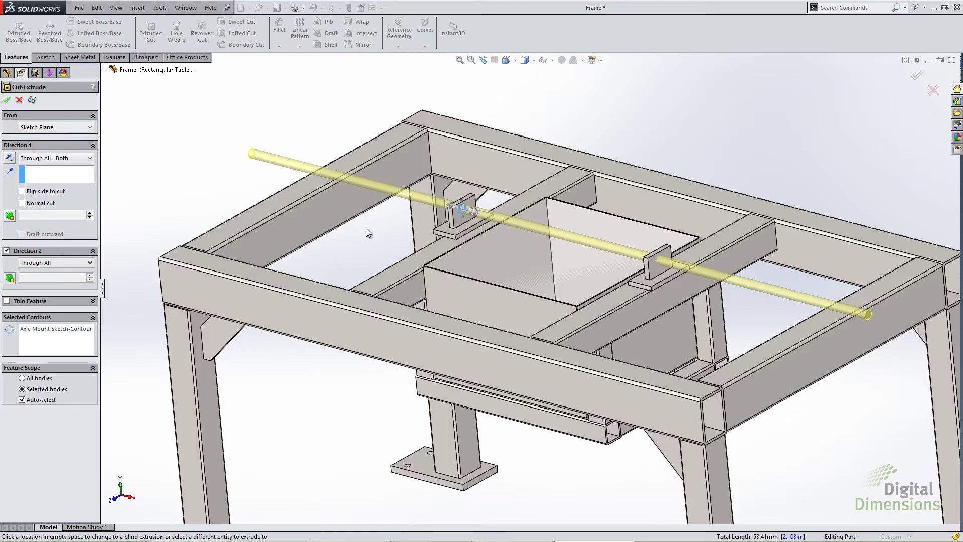
Step: Switch to the Parts and Features slide and back to the Frame part in SolidWorks
{"action": "key", "text": "alt+Tab"}
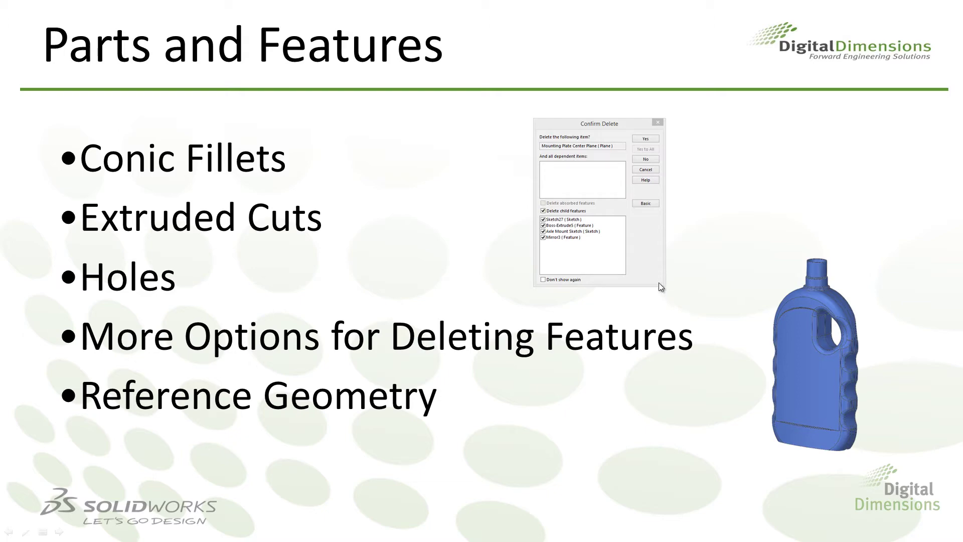
{"action": "key", "text": "alt+Tab"}
{"action": "key", "text": "alt+Tab"}
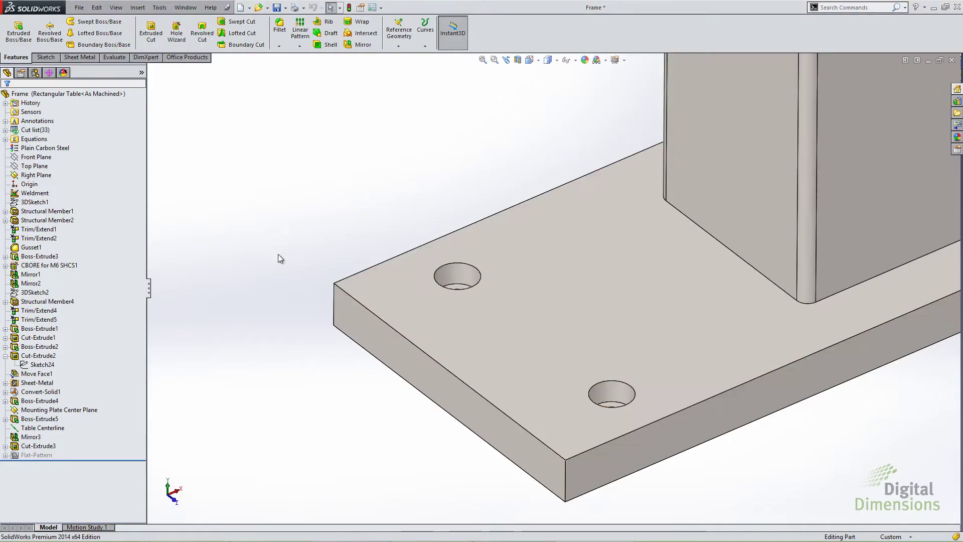
Step: Edit the M6 counterbore holes in the foot plate and change their type to Counterbore Slot for all configurations
{"action": "right_click", "coordinate": [466, 275]}
{"action": "left_click", "coordinate": [475, 246]}
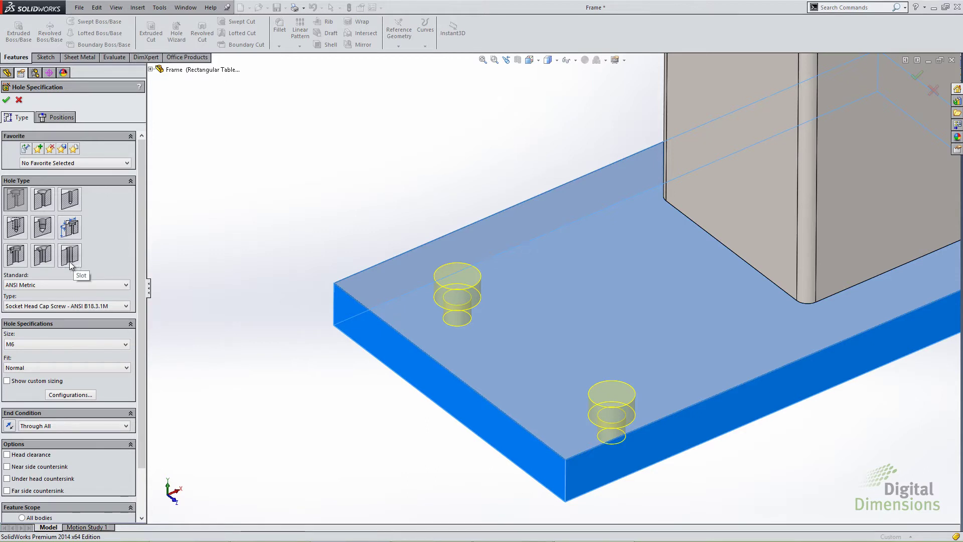
{"action": "left_click", "coordinate": [19, 259]}
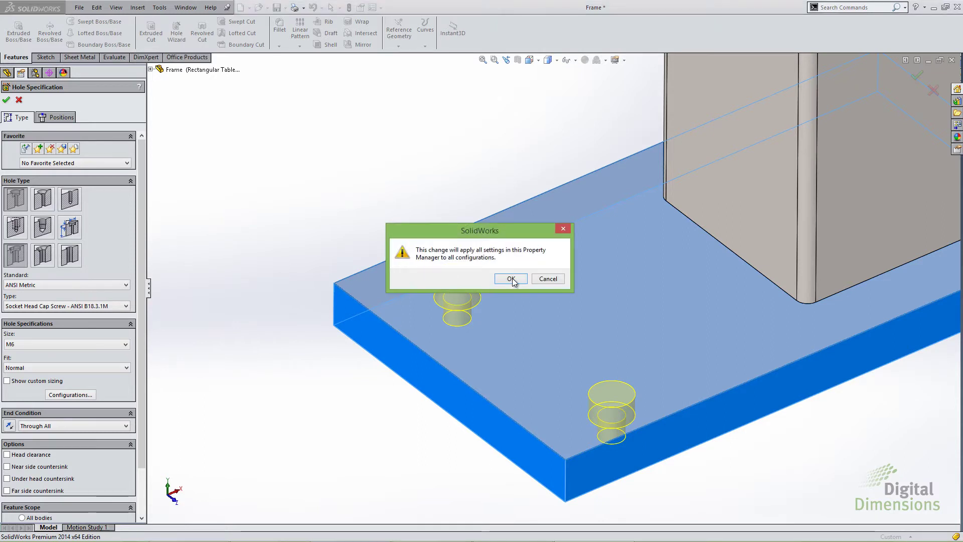
{"action": "left_click", "coordinate": [512, 279]}
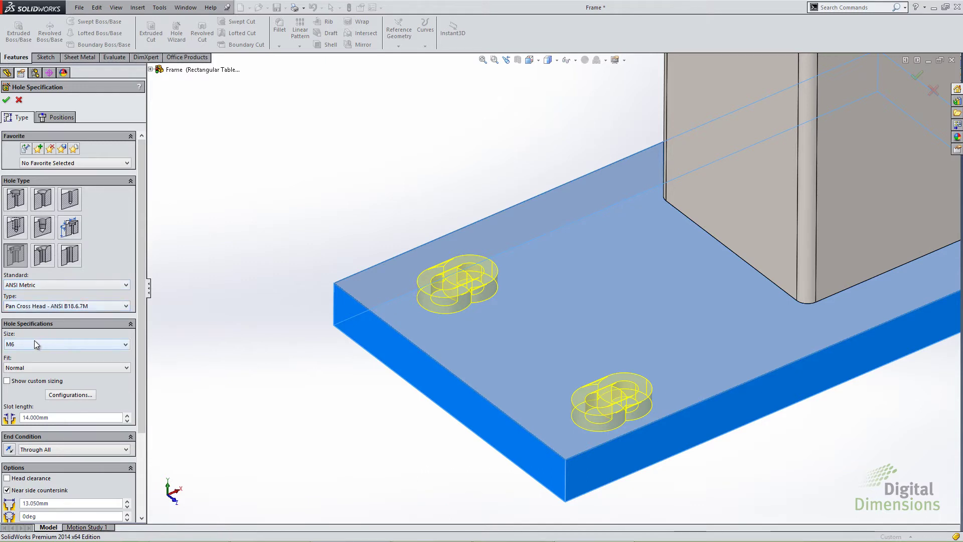
{"action": "left_click_drag", "start_coordinate": [143, 375], "coordinate": [112, 216]}
Step: Open the slots' position sketch, move the 14 mm slot length dimension beside its slot, and rotate that slot freely by its end point
{"action": "left_click", "coordinate": [56, 116]}
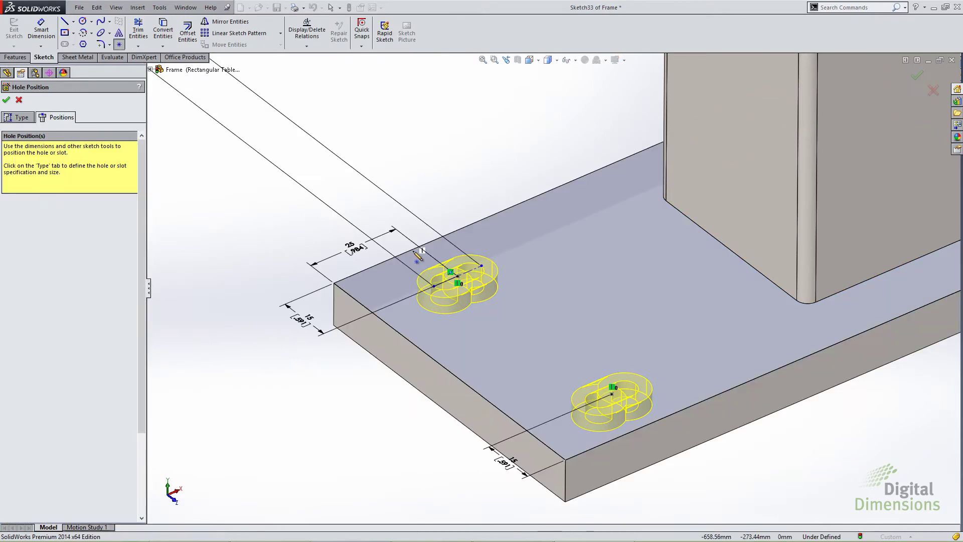
{"action": "scroll", "coordinate": [457, 250], "scroll_direction": "up", "scroll_amount": 6}
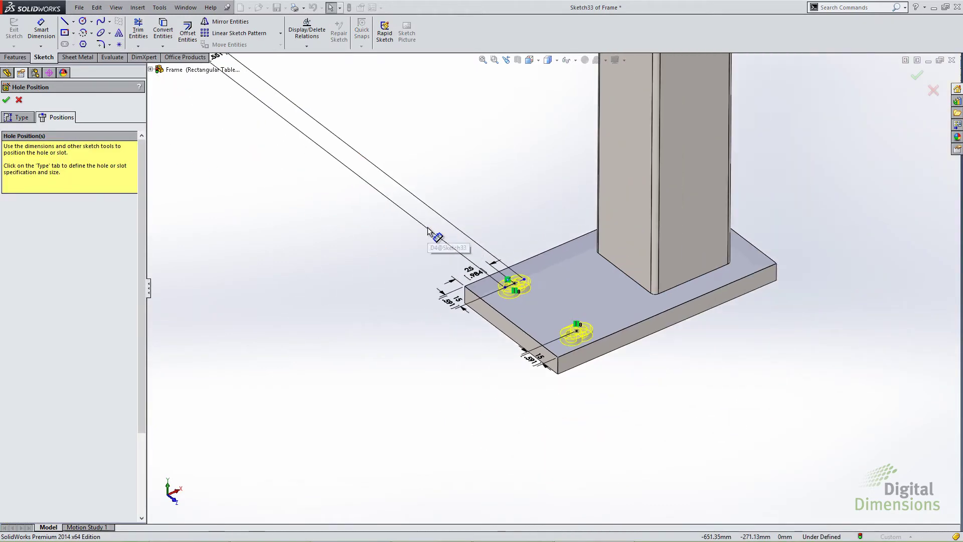
{"action": "left_click_drag", "start_coordinate": [363, 159], "coordinate": [529, 284]}
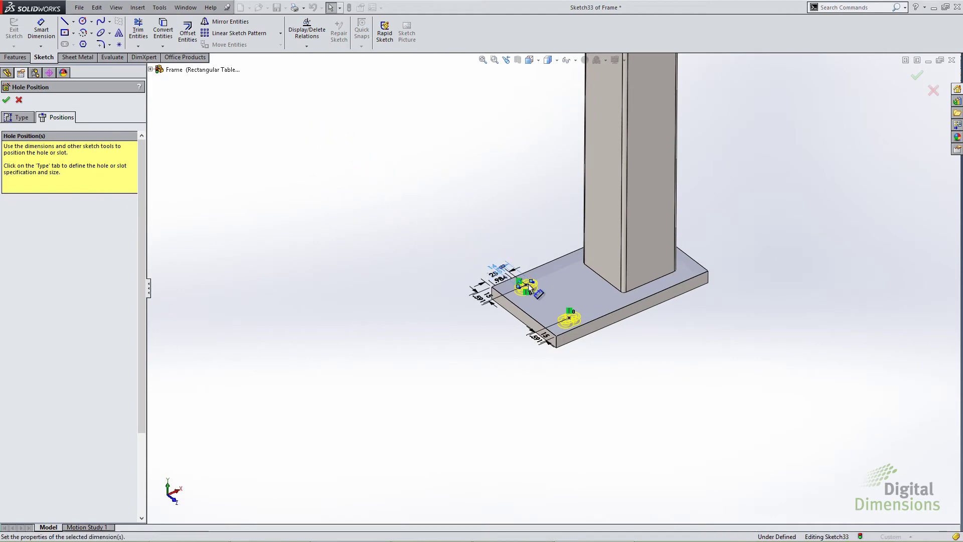
{"action": "scroll", "coordinate": [528, 284], "scroll_direction": "down", "scroll_amount": 4}
{"action": "scroll", "coordinate": [551, 293], "scroll_direction": "down", "scroll_amount": 2}
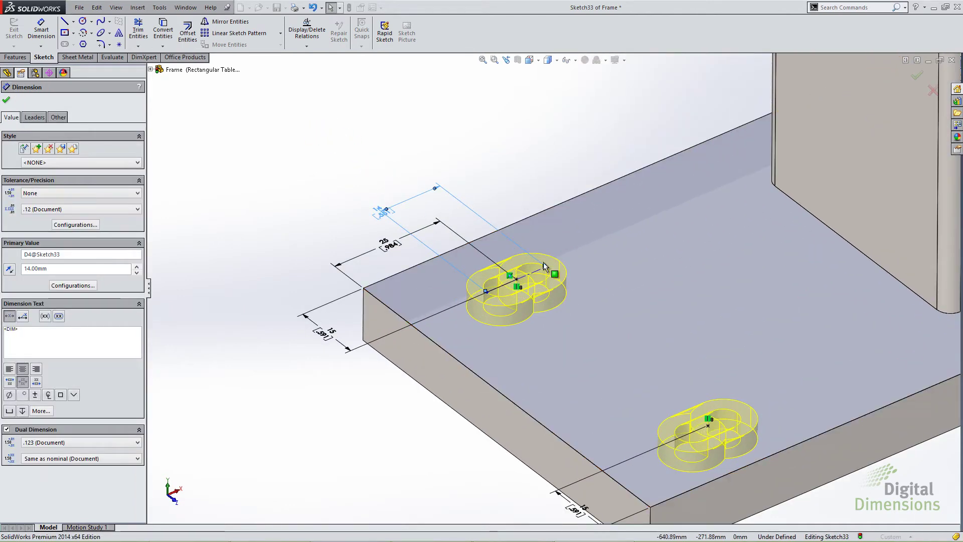
{"action": "left_click", "coordinate": [546, 268]}
{"action": "left_click_drag", "start_coordinate": [547, 268], "coordinate": [527, 261]}
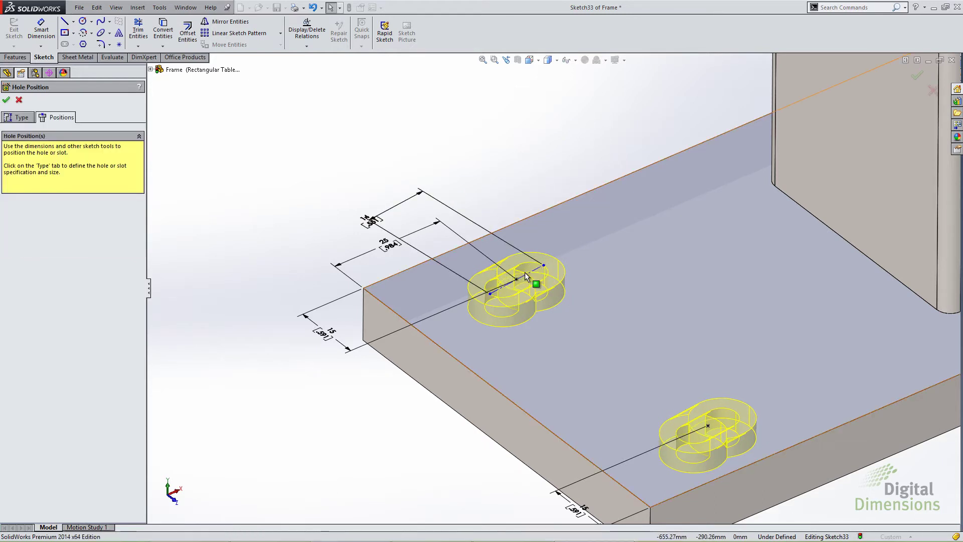
Step: Make the slot's construction line parallel to the foot plate's long edge and accept the edited slot feature
{"action": "left_click", "coordinate": [525, 272]}
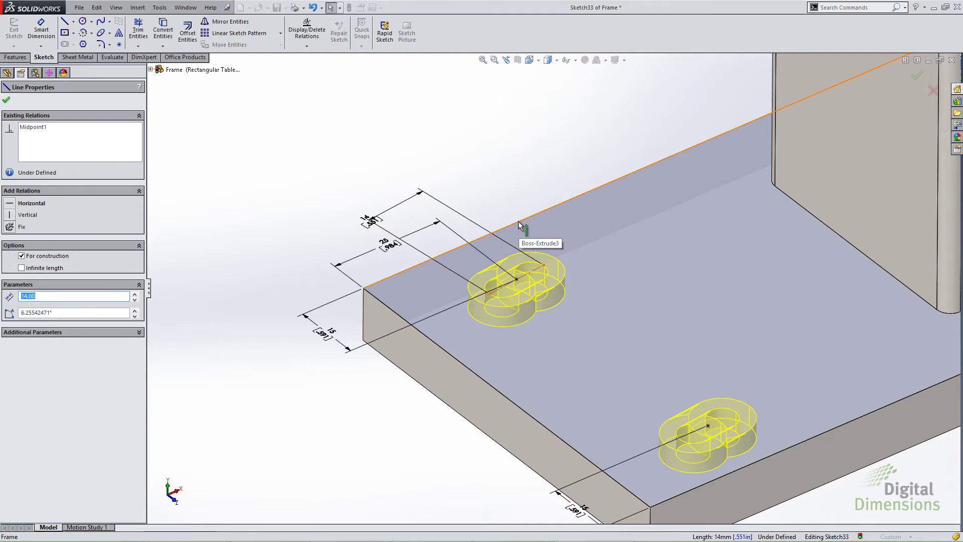
{"action": "left_click", "coordinate": [520, 225], "text": "ctrl"}
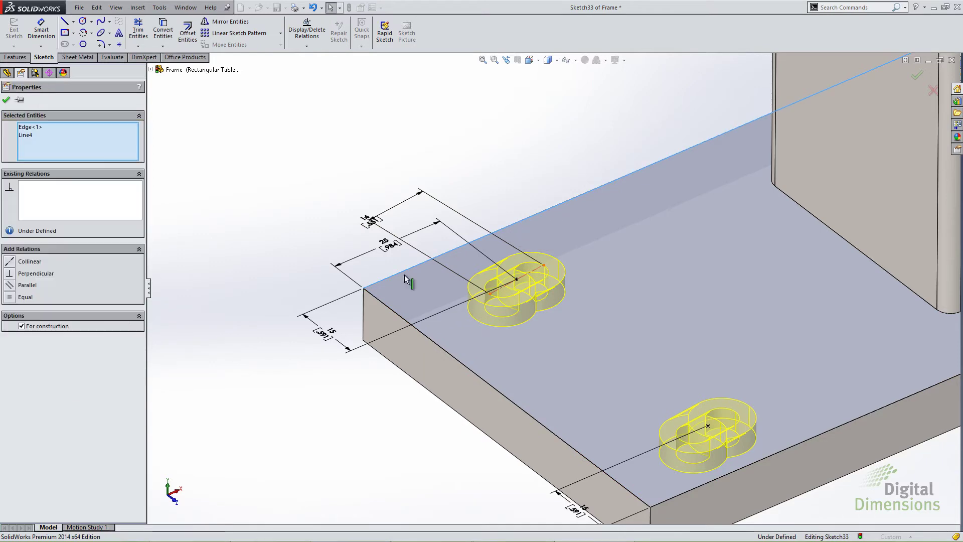
{"action": "left_click", "coordinate": [28, 285]}
{"action": "left_click", "coordinate": [277, 195]}
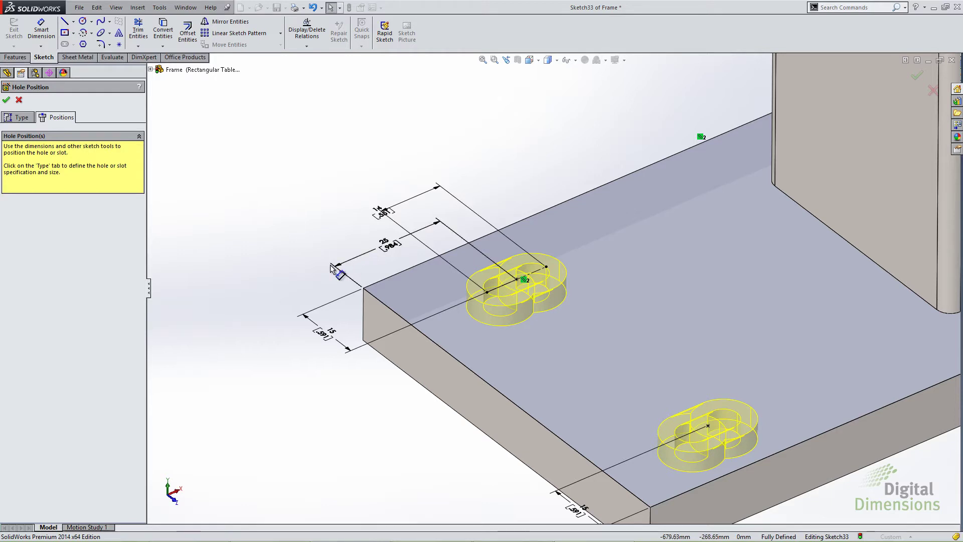
{"action": "left_click", "coordinate": [18, 117]}
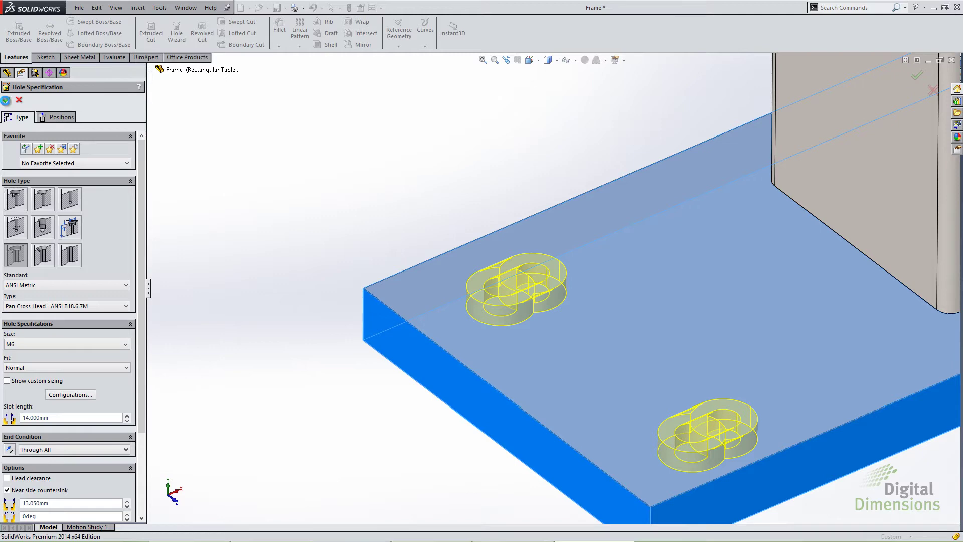
{"action": "left_click", "coordinate": [5, 100]}
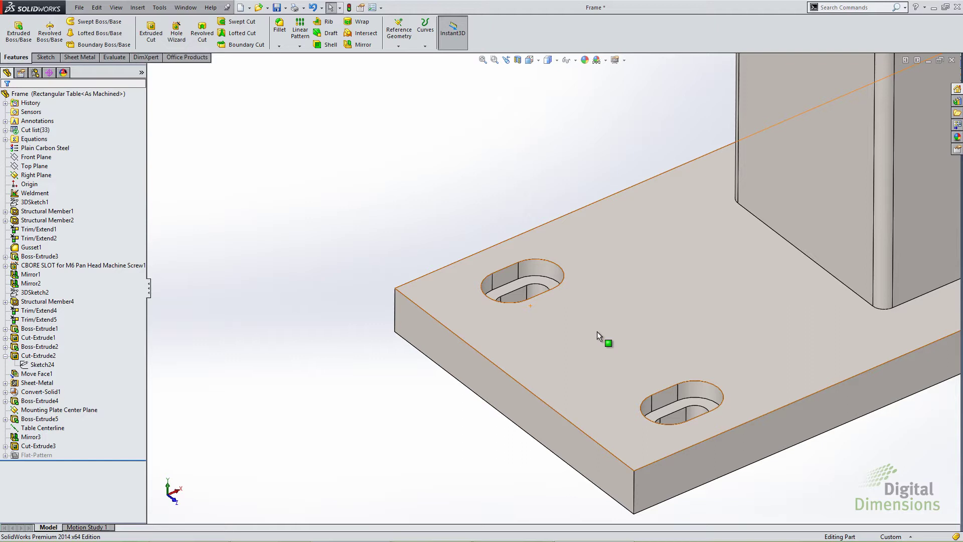
Step: Start a new ANSI Inch plain hole, turn on decimal values and view the All Drill sizes list
{"action": "left_click", "coordinate": [182, 43]}
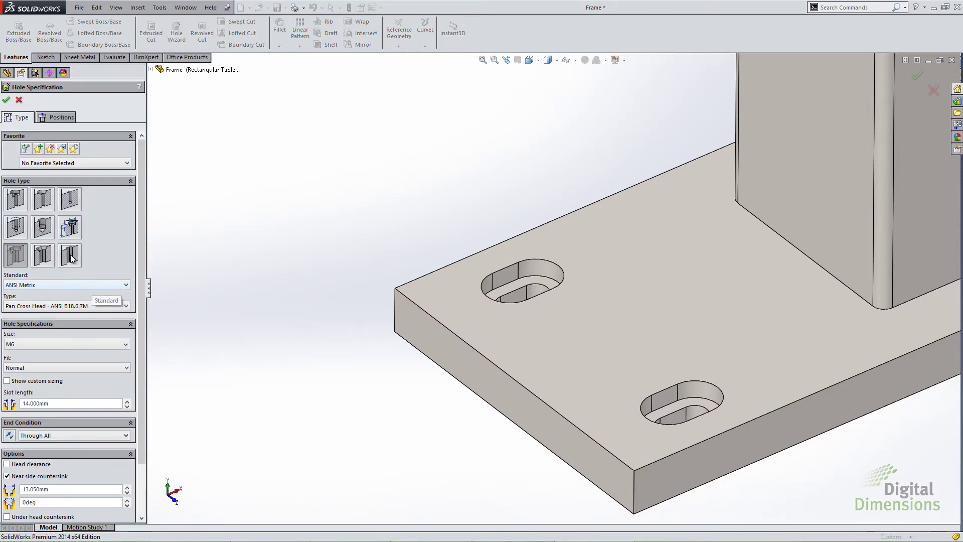
{"action": "left_click", "coordinate": [70, 199]}
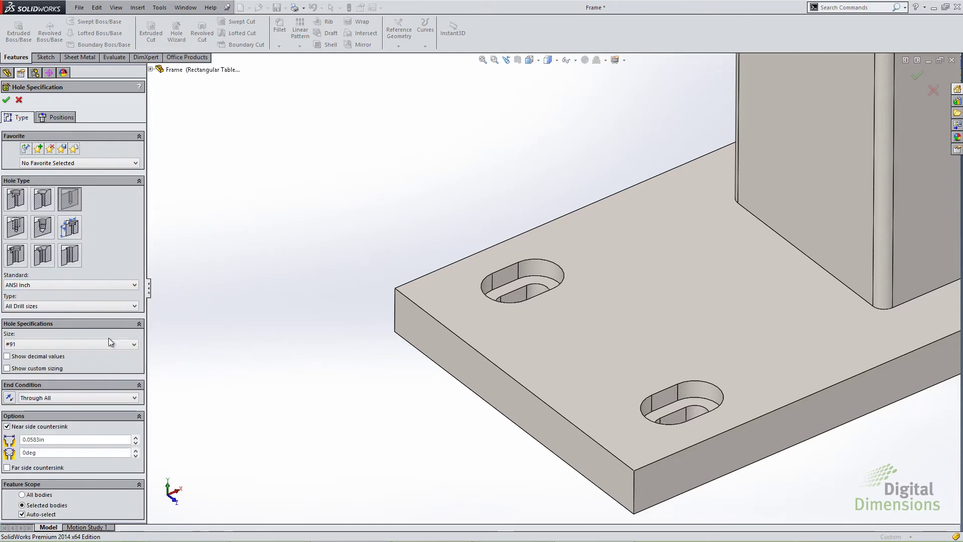
{"action": "left_click", "coordinate": [8, 357]}
{"action": "left_click", "coordinate": [54, 344]}
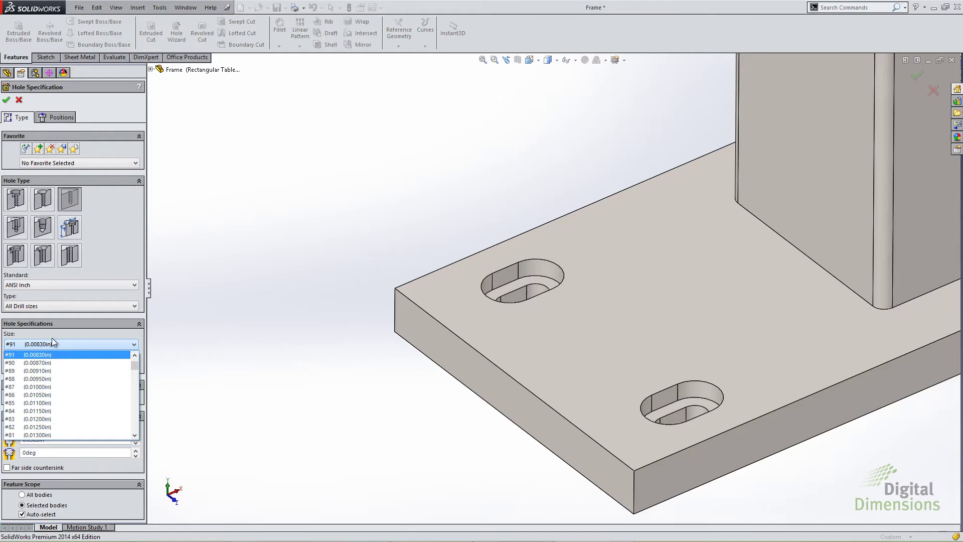
{"action": "left_click", "coordinate": [53, 338]}
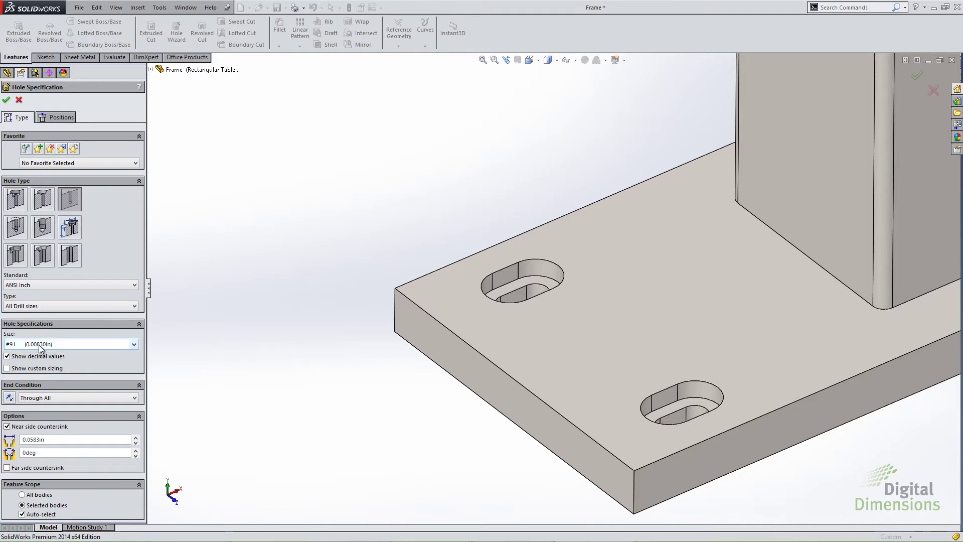
{"action": "left_click", "coordinate": [39, 346]}
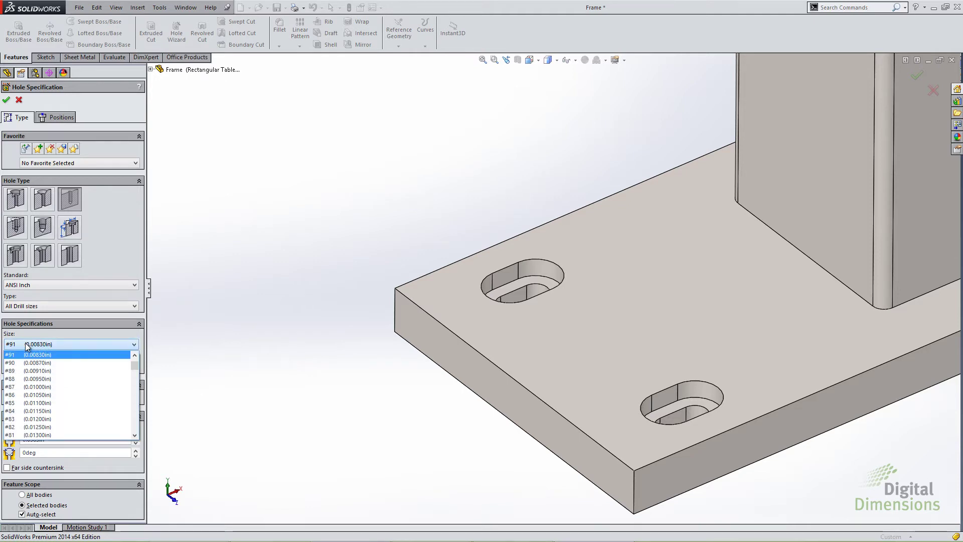
Step: Switch via the slide show to the Frame part in SolidWorks and request deletion of the Mounting Plate Center Plane
{"action": "key", "text": "alt+Tab"}
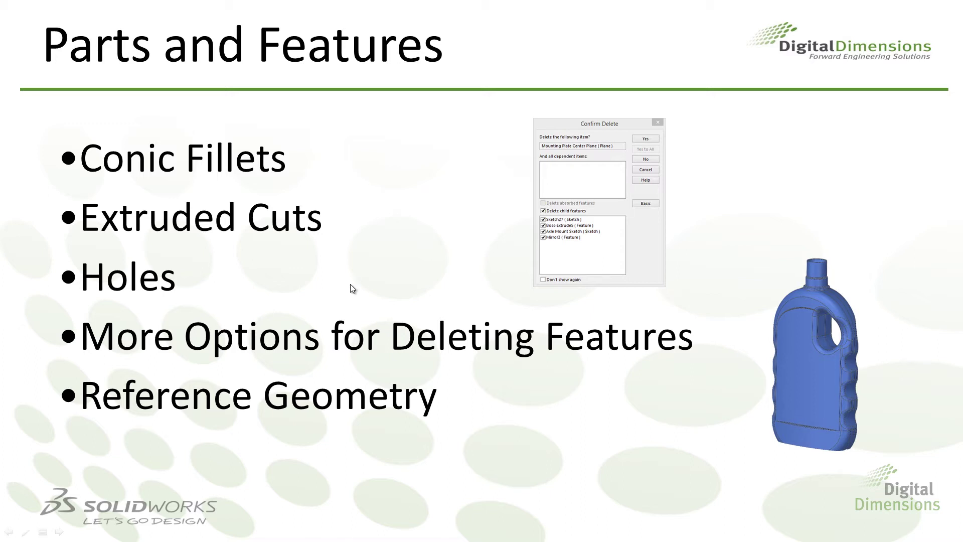
{"action": "key", "text": "alt+Tab"}
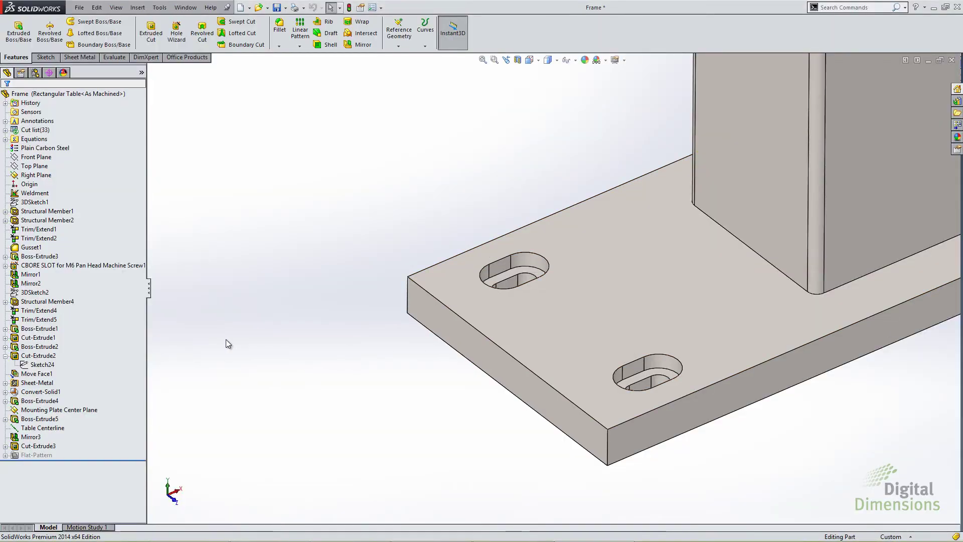
{"action": "scroll", "coordinate": [520, 344], "scroll_direction": "up", "scroll_amount": 6}
{"action": "scroll", "coordinate": [545, 281], "scroll_direction": "up", "scroll_amount": 5}
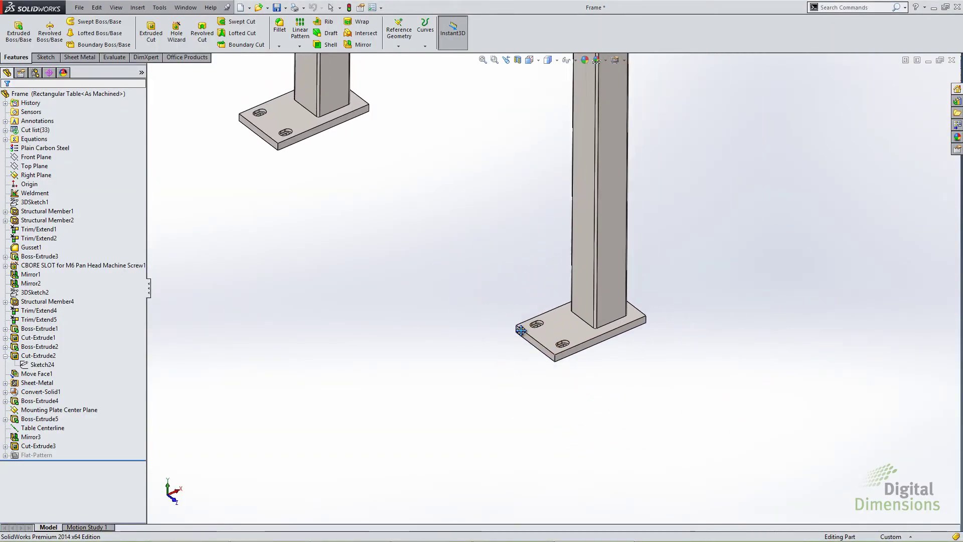
{"action": "middle_click_drag", "start_coordinate": [633, 234], "coordinate": [510, 281]}
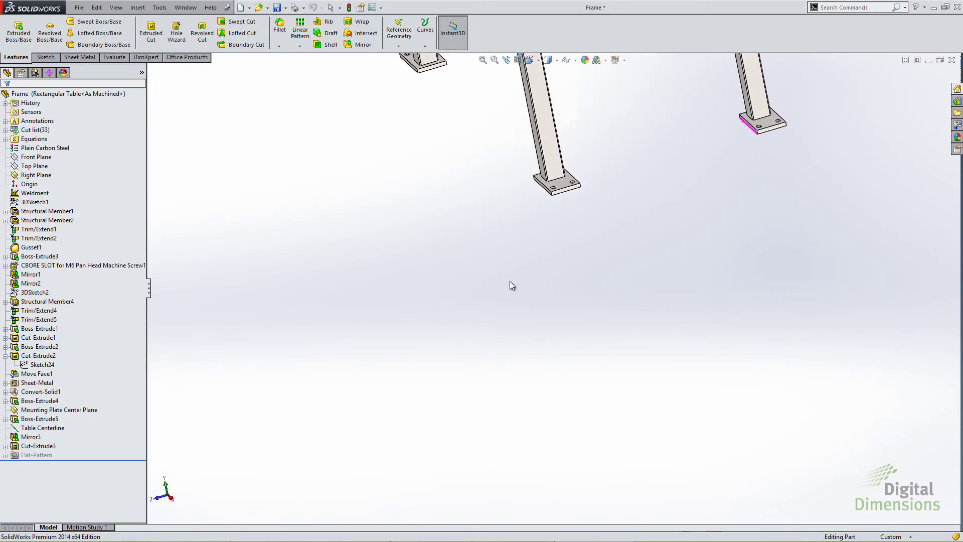
{"action": "scroll", "coordinate": [564, 181], "scroll_direction": "up", "scroll_amount": 5}
{"action": "middle_click_drag", "start_coordinate": [554, 206], "coordinate": [532, 320], "text": "ctrl"}
{"action": "scroll", "coordinate": [522, 293], "scroll_direction": "down", "scroll_amount": 8}
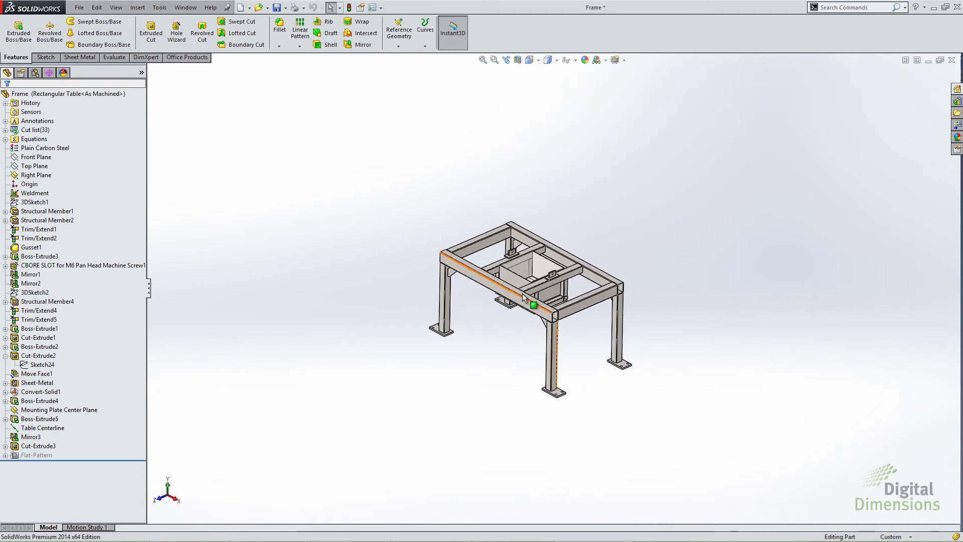
{"action": "left_click", "coordinate": [80, 409]}
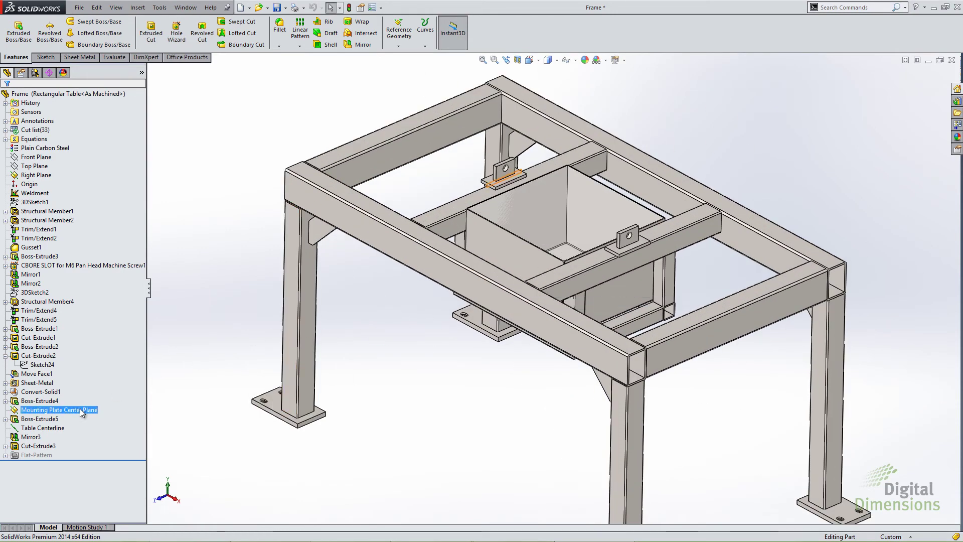
{"action": "right_click", "coordinate": [79, 410]}
{"action": "left_click", "coordinate": [107, 438]}
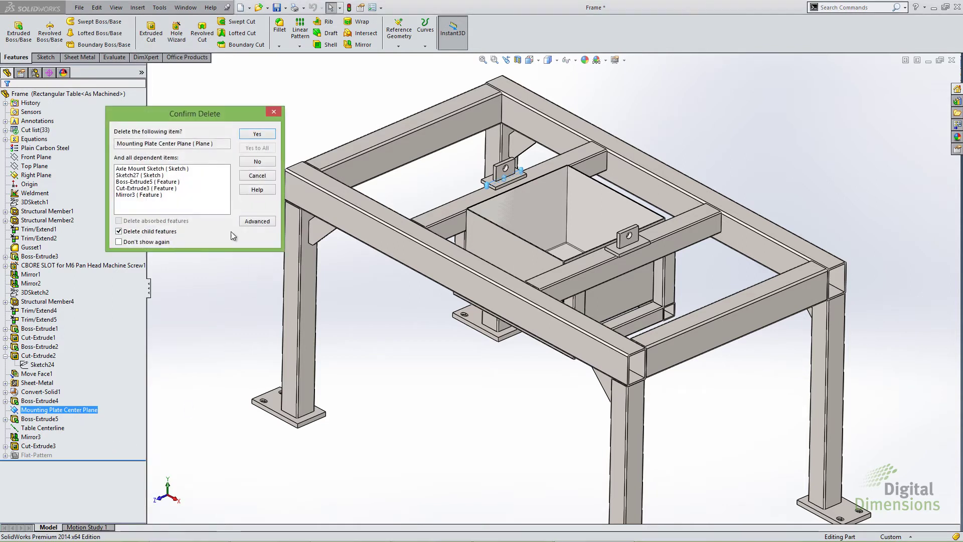
Step: Examine the plane's dependent items in the advanced delete options and return to the basic options
{"action": "left_click_drag", "start_coordinate": [197, 117], "coordinate": [320, 167]}
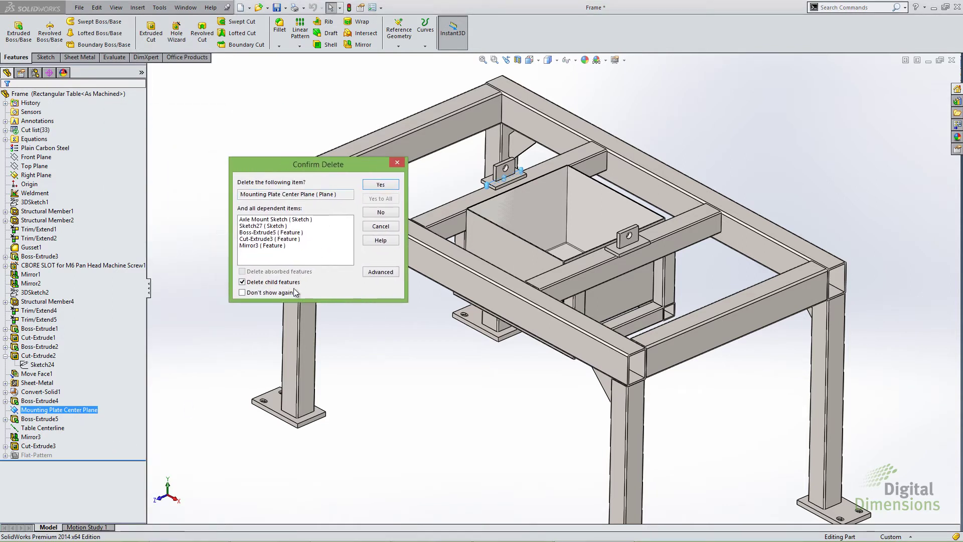
{"action": "left_click", "coordinate": [377, 273]}
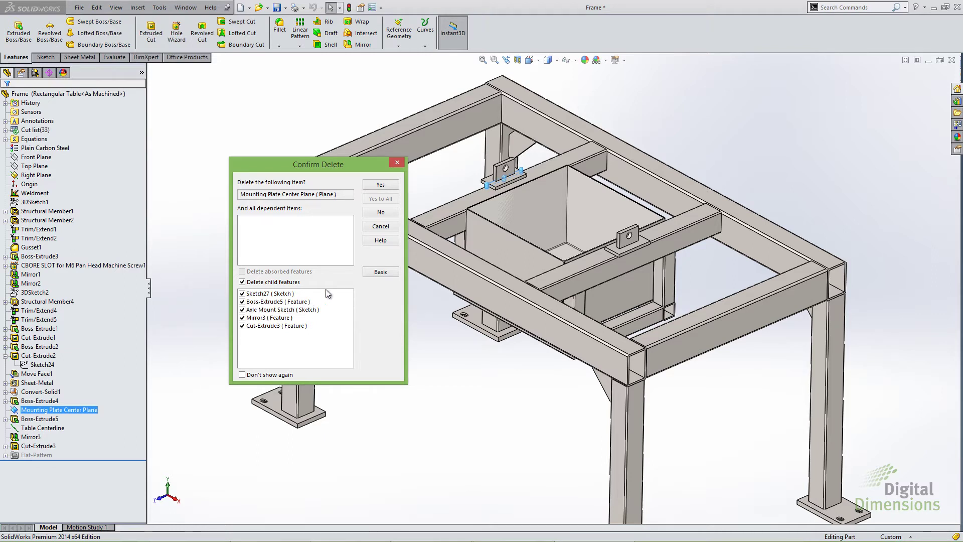
{"action": "left_click", "coordinate": [380, 274]}
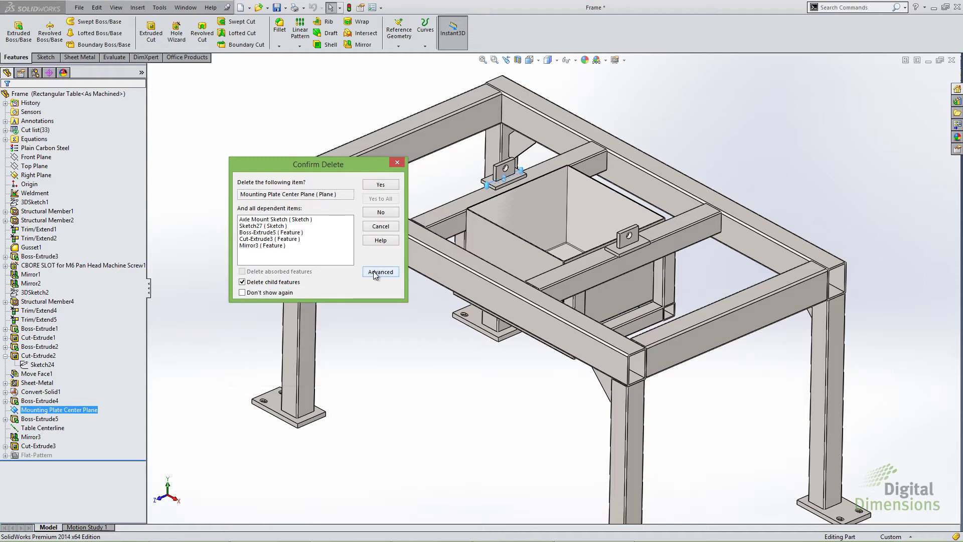
Step: Try excluding Sketch27 and Boss-Extrude5 from the deletion in the advanced options, include both again, and return to the basic options
{"action": "left_click", "coordinate": [380, 272]}
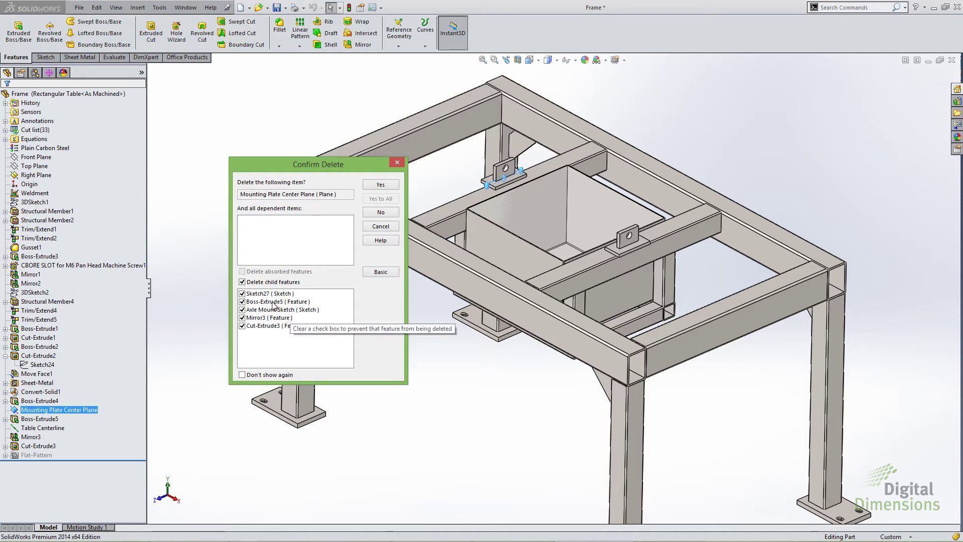
{"action": "left_click", "coordinate": [243, 294]}
{"action": "left_click", "coordinate": [244, 302]}
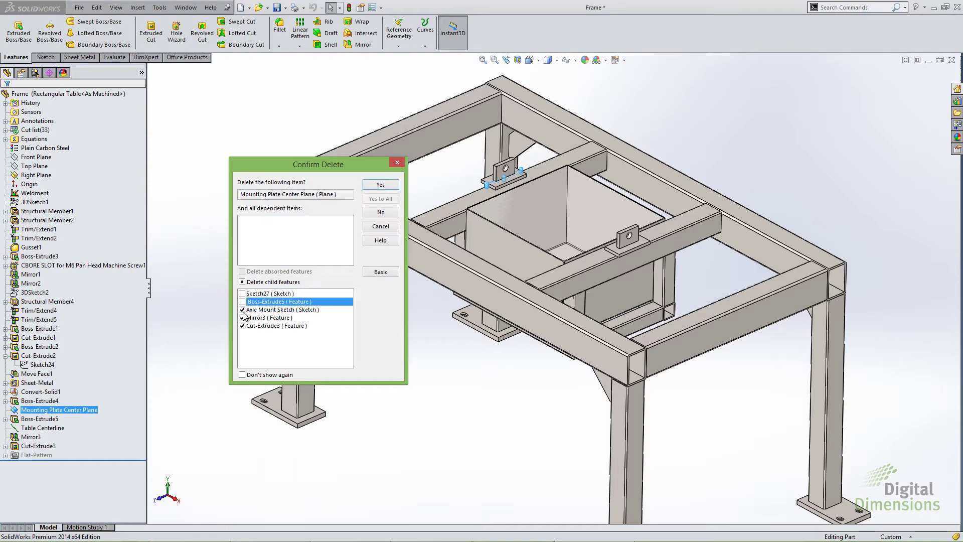
{"action": "left_click", "coordinate": [244, 301]}
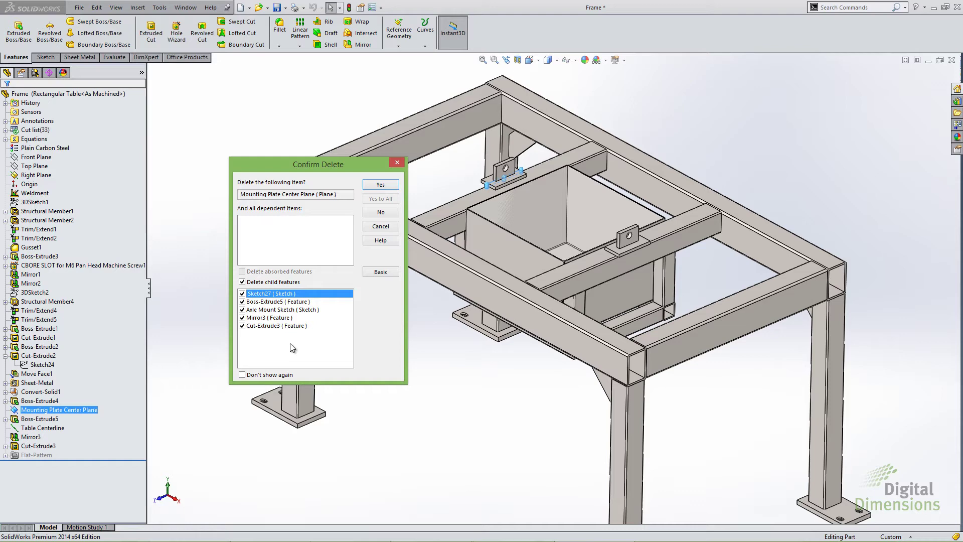
{"action": "left_click", "coordinate": [381, 272]}
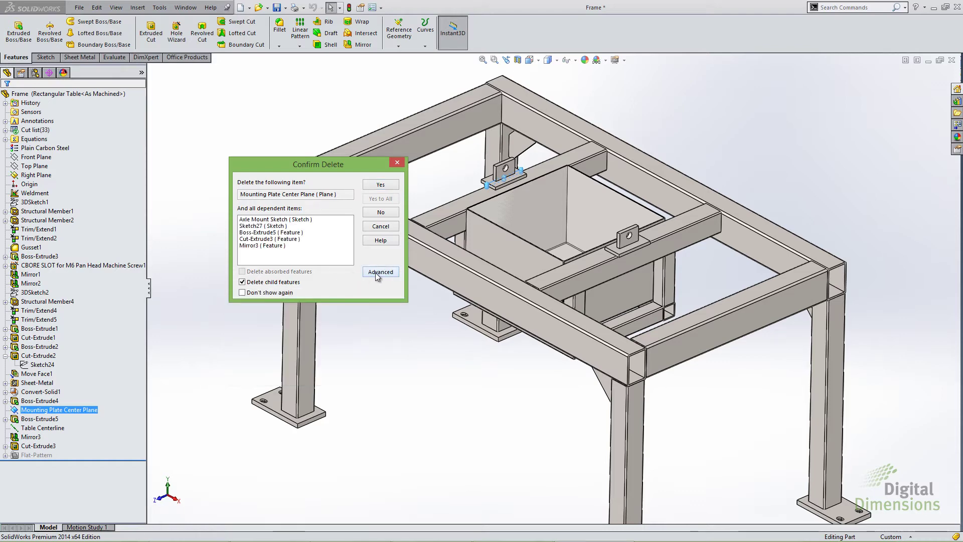
Step: Switch to the Parts and Features slide show and back to the Frame part in SolidWorks
{"action": "key", "text": "alt+Tab"}
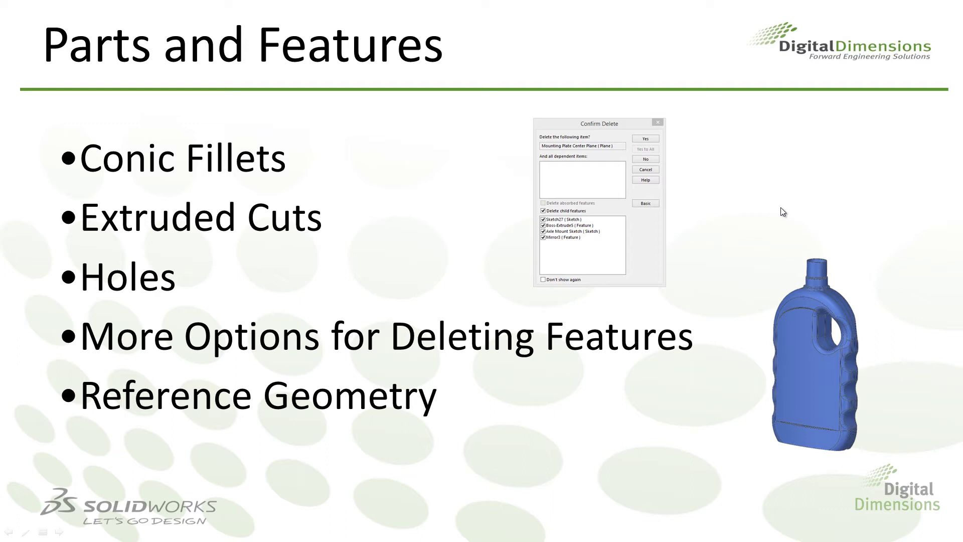
{"action": "key", "text": "alt+Tab"}
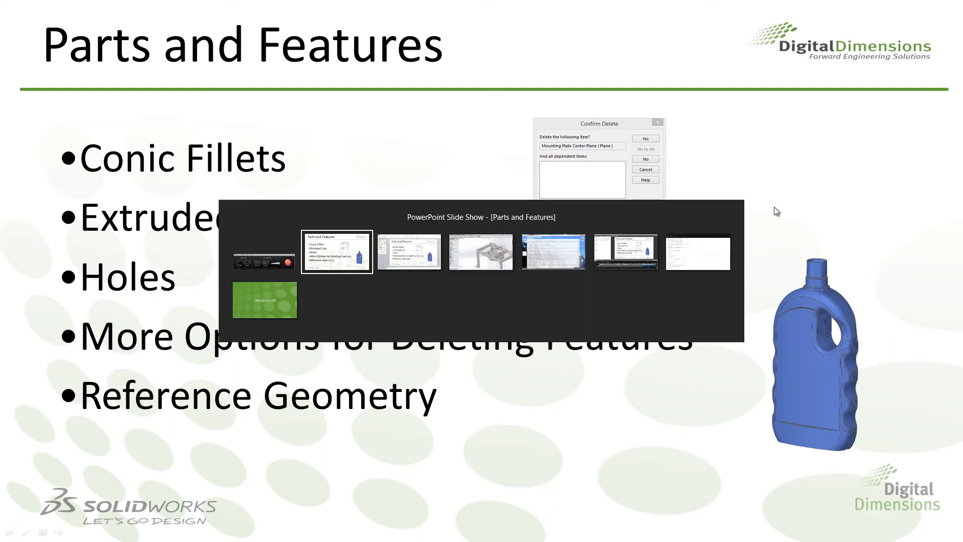
{"action": "left_click", "coordinate": [502, 245]}
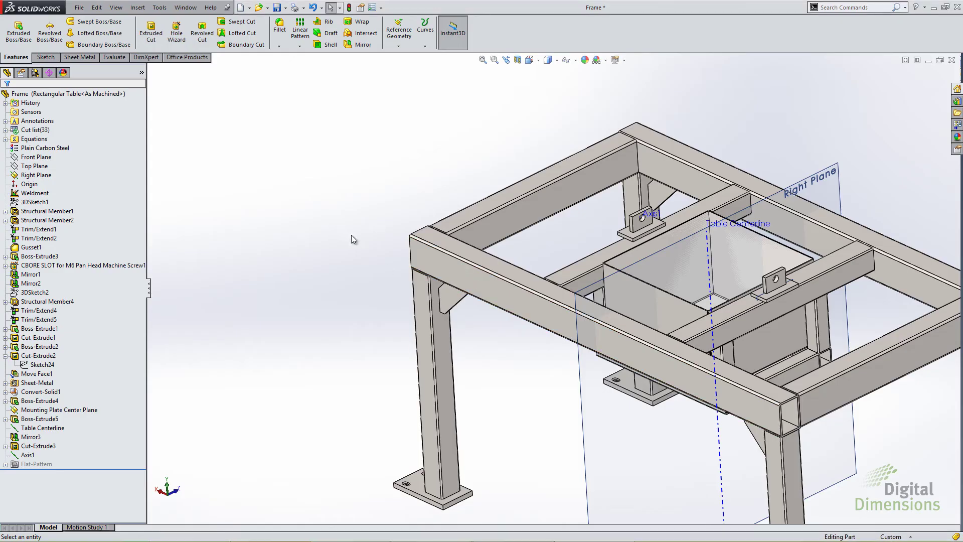
Step: Create a reference plane offset 10 mm from the long rail's outer side face, trying the Flip normal option before accepting it
{"action": "scroll", "coordinate": [379, 228], "scroll_direction": "up", "scroll_amount": 5}
{"action": "scroll", "coordinate": [590, 336], "scroll_direction": "down", "scroll_amount": 5}
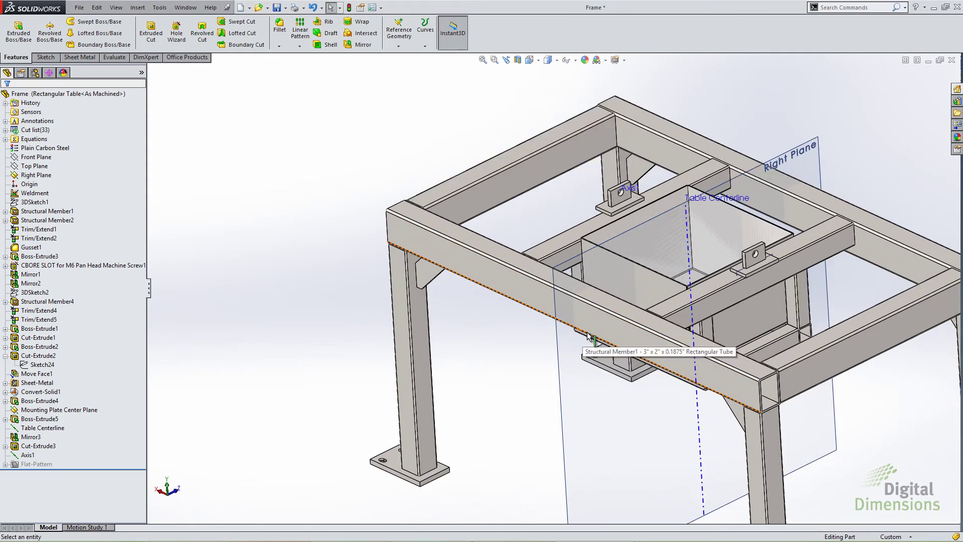
{"action": "left_click", "coordinate": [400, 41]}
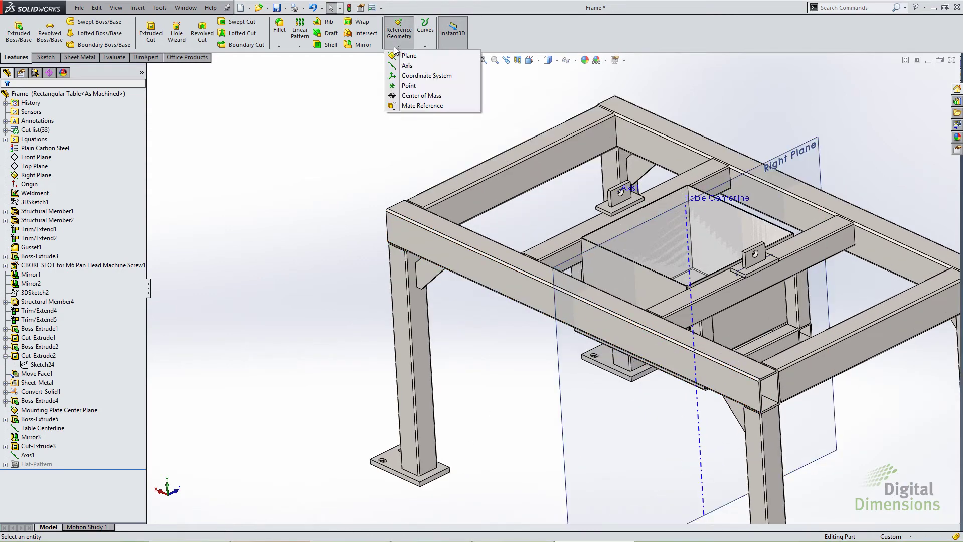
{"action": "left_click", "coordinate": [434, 248]}
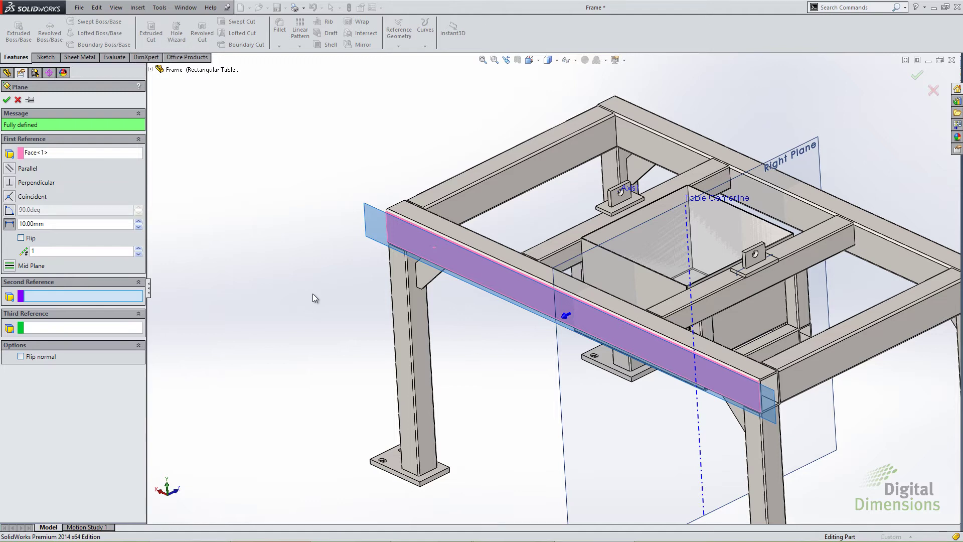
{"action": "left_click", "coordinate": [20, 360]}
{"action": "left_click", "coordinate": [20, 359]}
{"action": "left_click", "coordinate": [6, 99]}
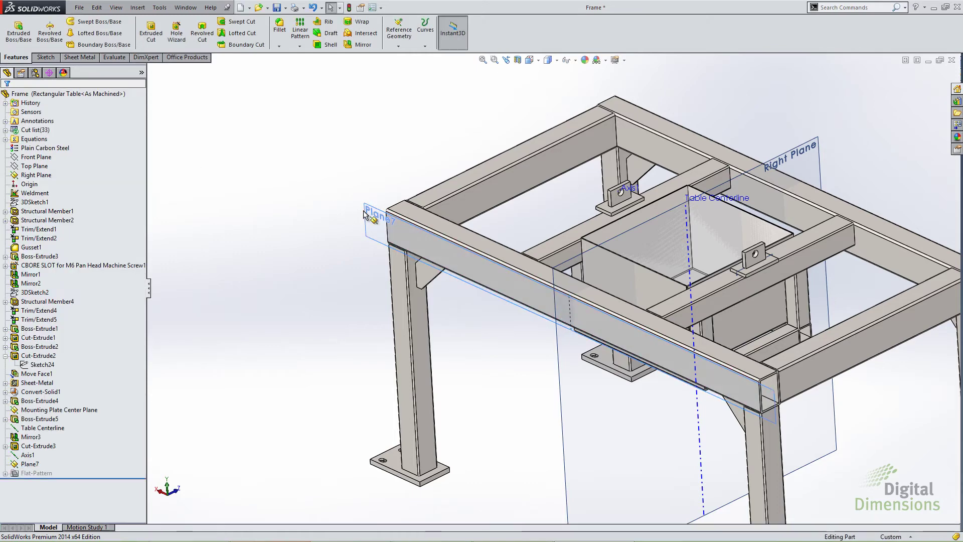
Step: Examine the Flip Normal command offered for the new plane without applying it, and deselect the plane
{"action": "right_click", "coordinate": [375, 203]}
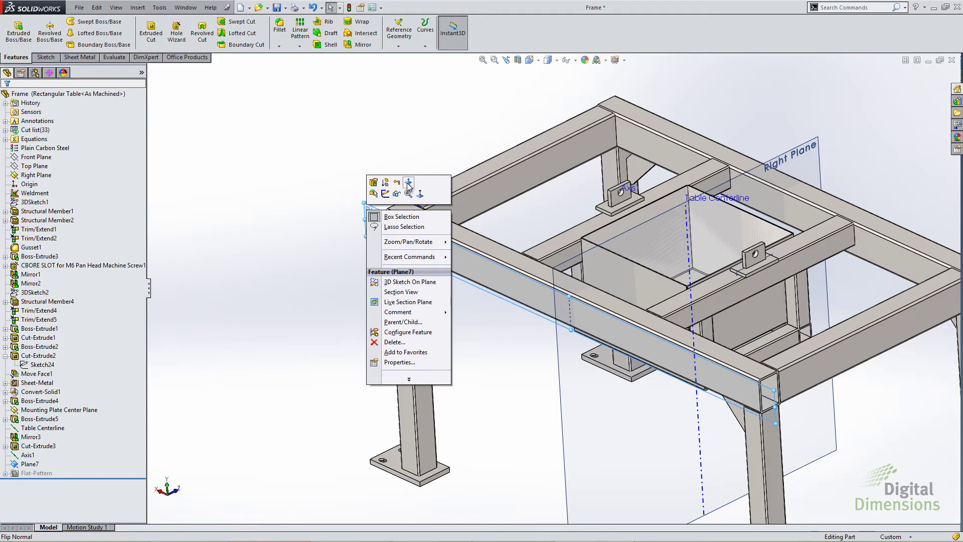
{"action": "left_click", "coordinate": [327, 159]}
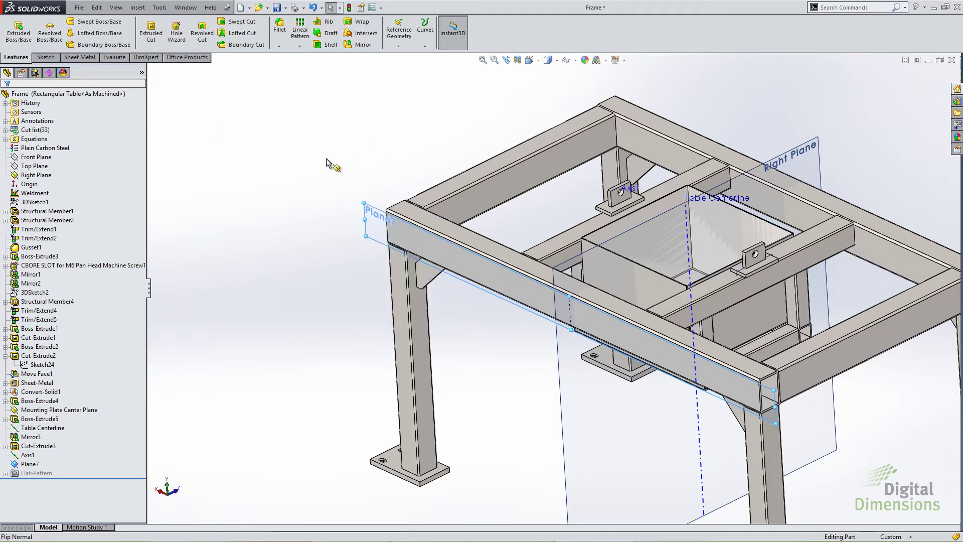
{"action": "left_click", "coordinate": [318, 259]}
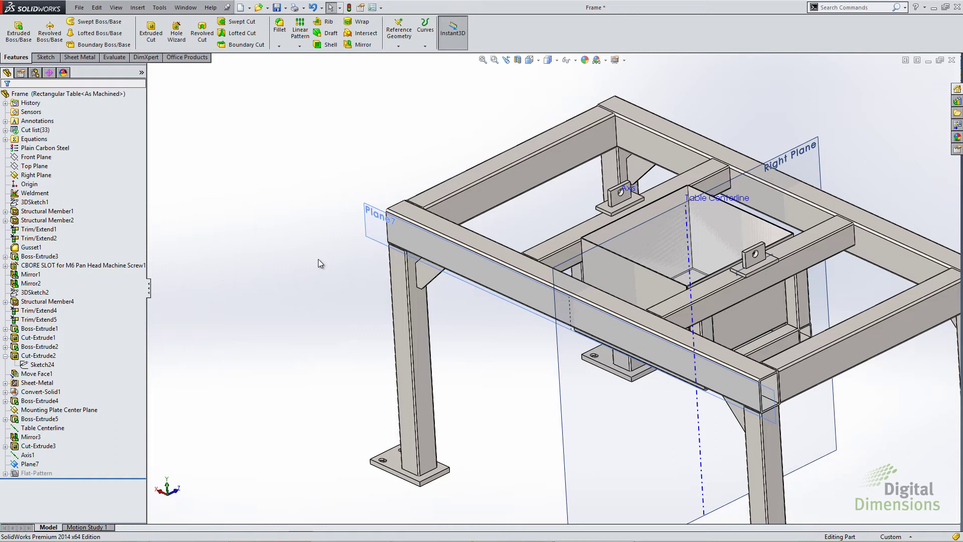
Step: Start a reference point and select Axis1 through the mounting bracket's hole as its first reference
{"action": "left_click", "coordinate": [399, 46]}
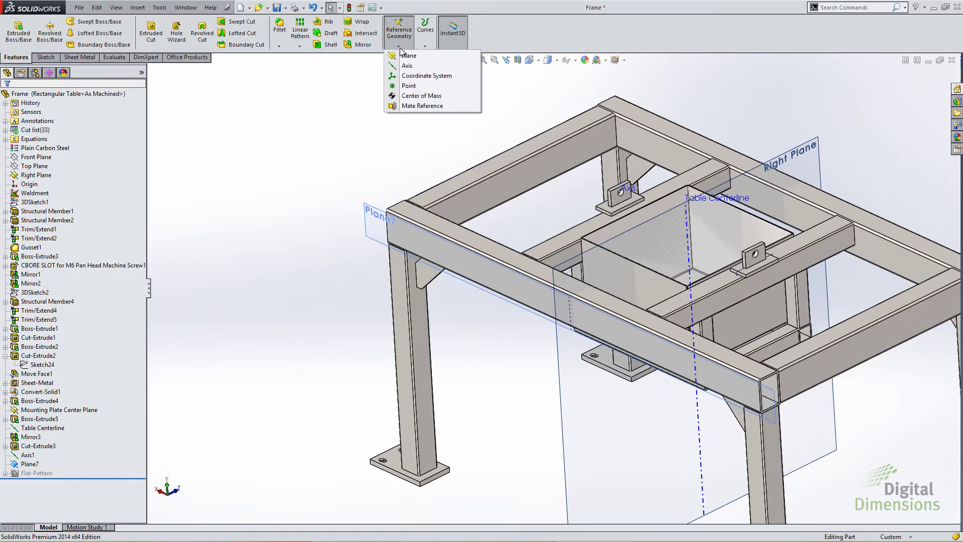
{"action": "left_click", "coordinate": [409, 87]}
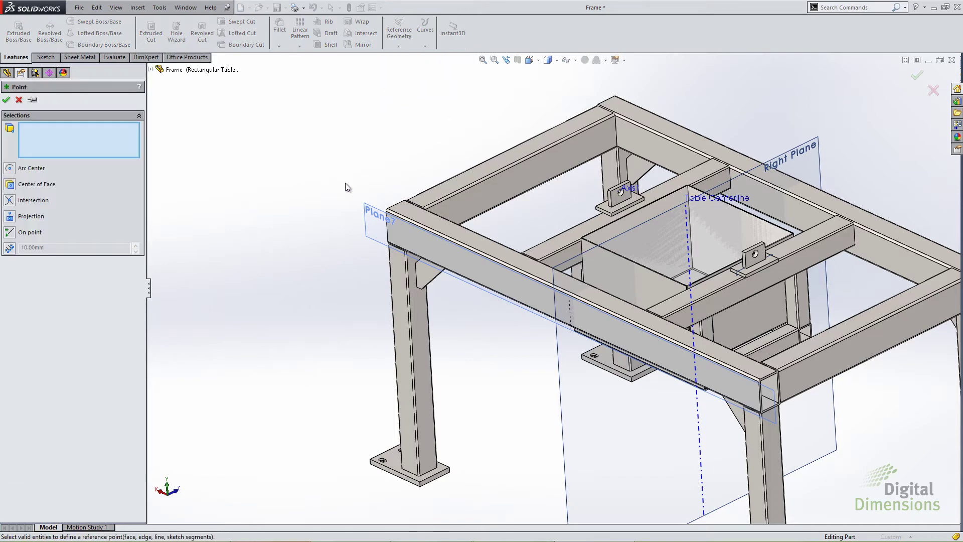
{"action": "middle_click_drag", "start_coordinate": [307, 243], "coordinate": [324, 232]}
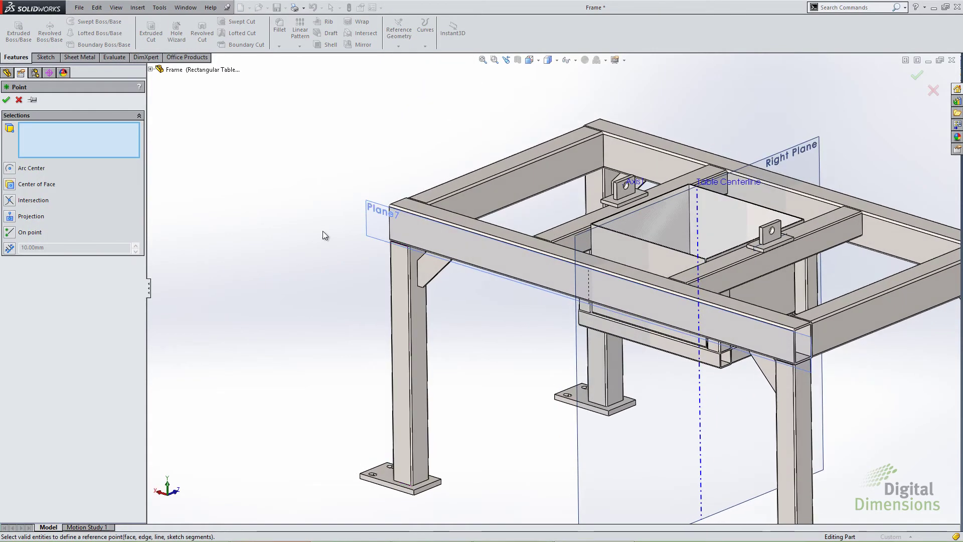
{"action": "scroll", "coordinate": [660, 214], "scroll_direction": "down", "scroll_amount": 3}
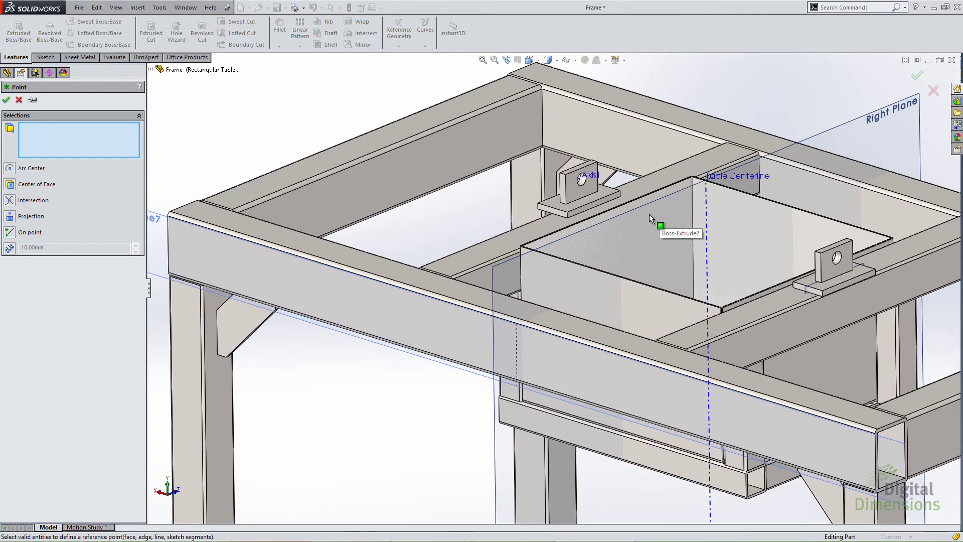
{"action": "scroll", "coordinate": [649, 215], "scroll_direction": "down", "scroll_amount": 1}
{"action": "scroll", "coordinate": [644, 219], "scroll_direction": "down", "scroll_amount": 2}
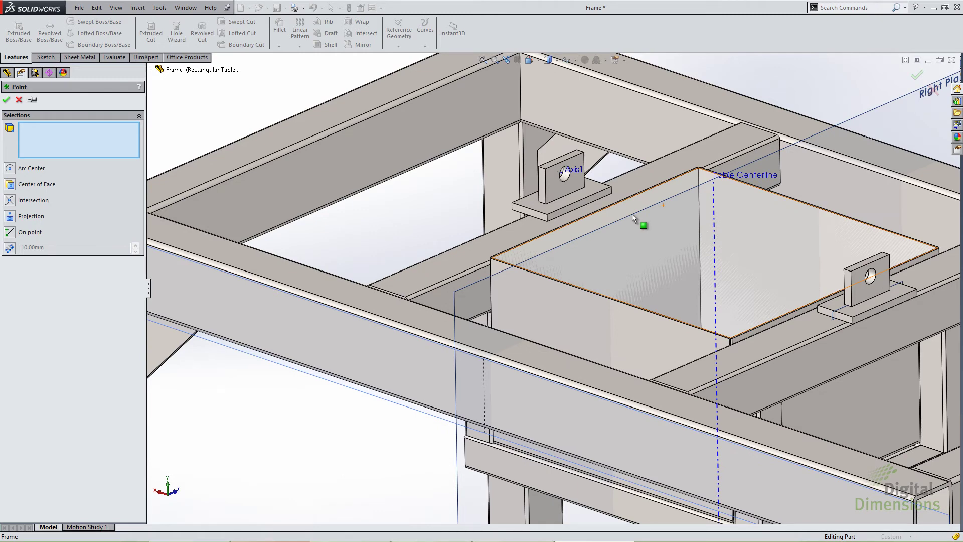
{"action": "scroll", "coordinate": [607, 189], "scroll_direction": "down", "scroll_amount": 2}
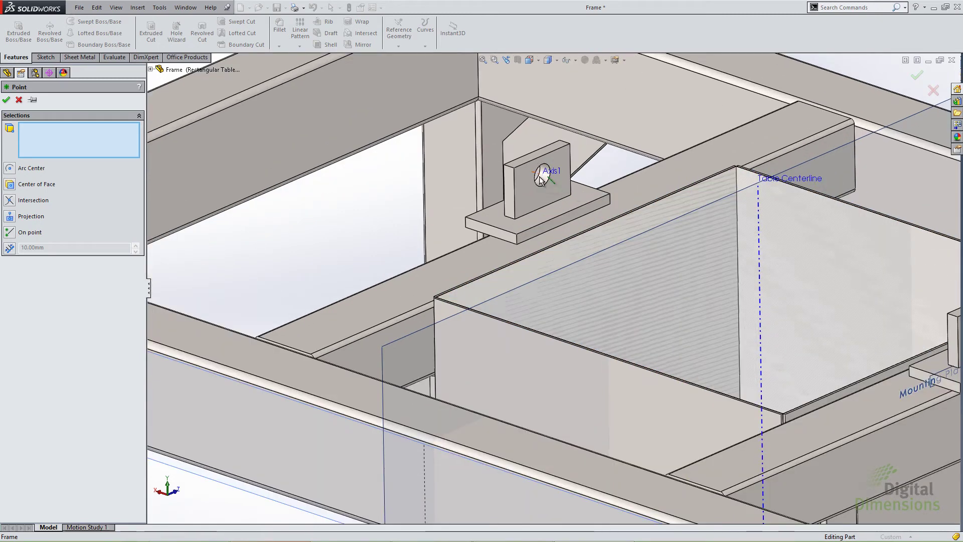
{"action": "left_click", "coordinate": [540, 177]}
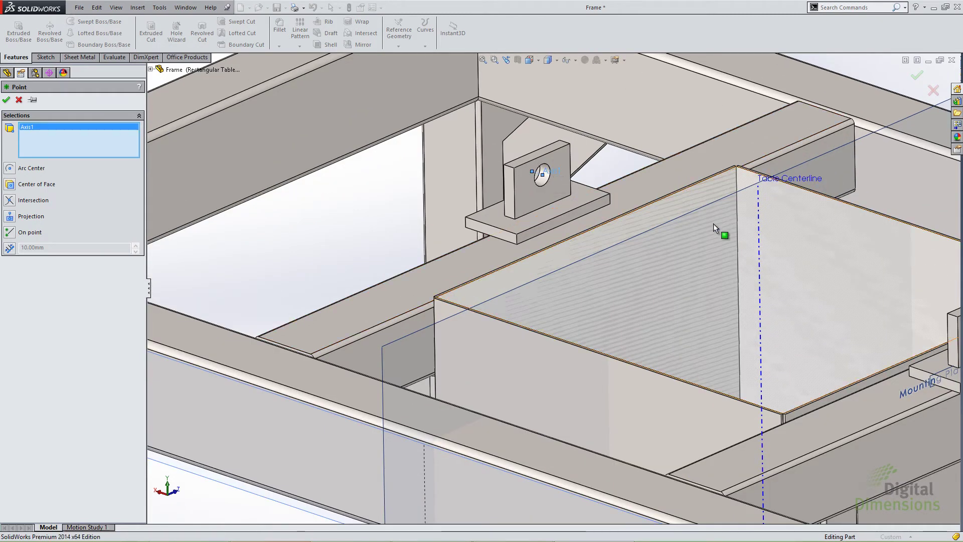
Step: Try the Table Centerline as the point's intersecting reference, inspect the preview, and remove it from the selections
{"action": "left_click", "coordinate": [758, 246]}
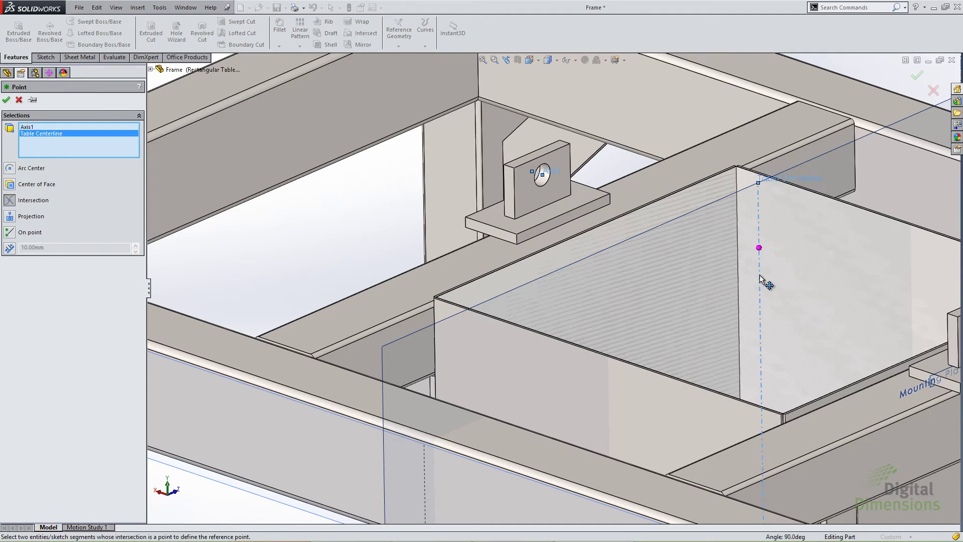
{"action": "scroll", "coordinate": [753, 251], "scroll_direction": "up", "scroll_amount": 1}
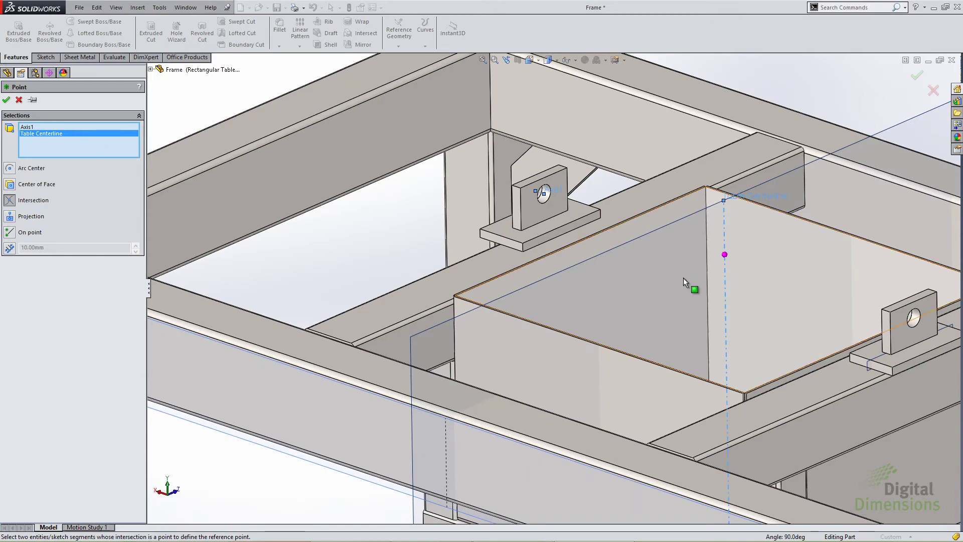
{"action": "mouse_move", "coordinate": [683, 278]}
{"action": "middle_mouse_down"}
{"action": "mouse_move", "coordinate": [714, 256]}
{"action": "mouse_move", "coordinate": [668, 286]}
{"action": "middle_mouse_up"}
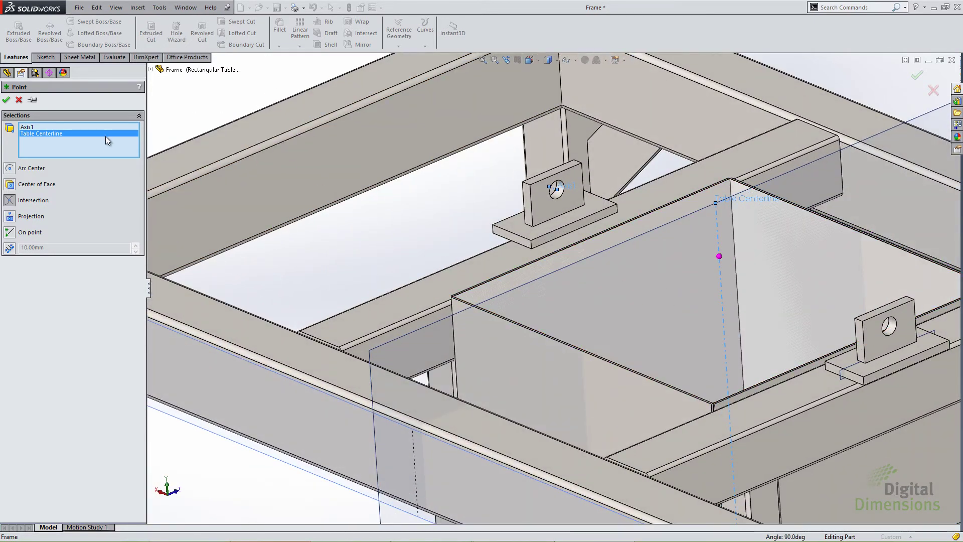
{"action": "right_click", "coordinate": [46, 134]}
{"action": "left_click", "coordinate": [66, 147]}
Step: Try the Right Plane as the point's intersecting reference, inspect the preview, and remove it from the selections
{"action": "scroll", "coordinate": [847, 154], "scroll_direction": "up", "scroll_amount": 3}
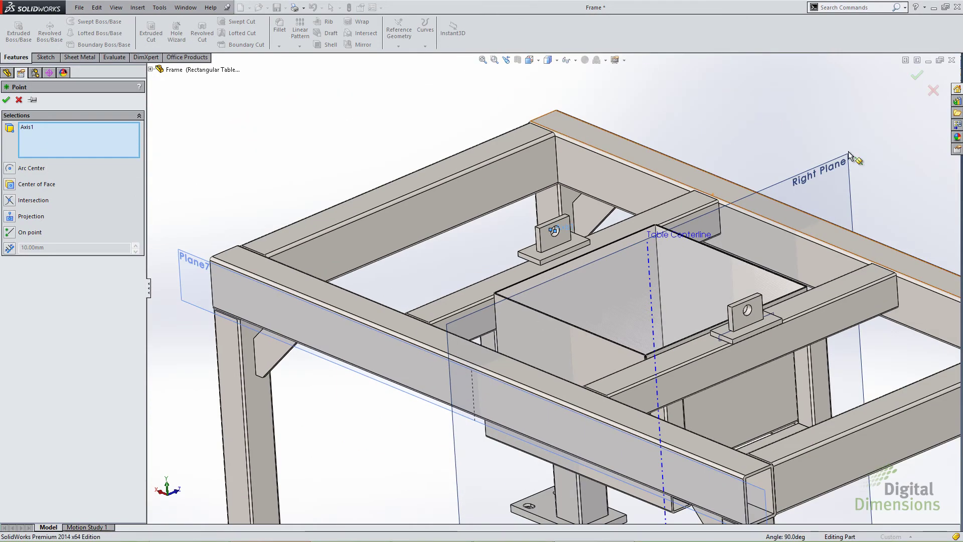
{"action": "left_click", "coordinate": [841, 159]}
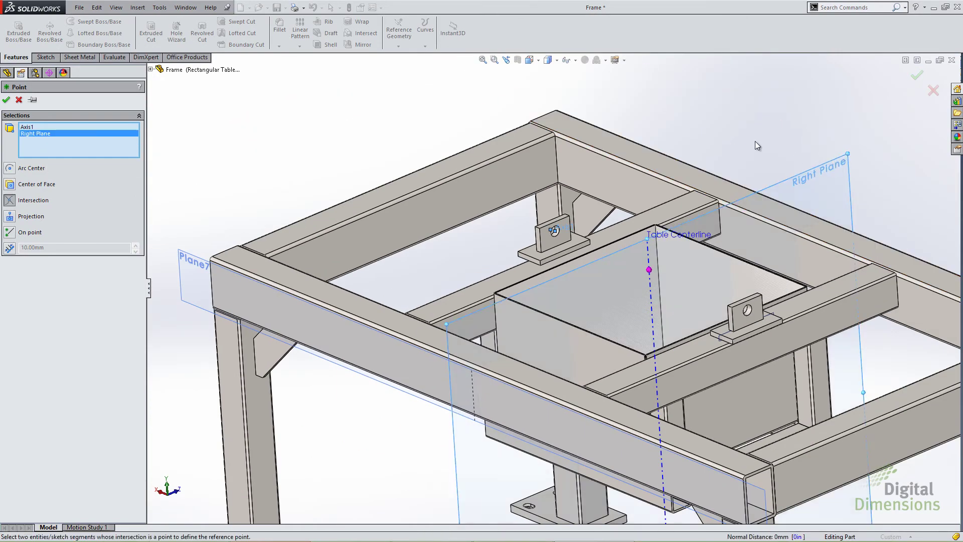
{"action": "mouse_move", "coordinate": [757, 145]}
{"action": "middle_mouse_down"}
{"action": "mouse_move", "coordinate": [810, 121]}
{"action": "mouse_move", "coordinate": [767, 130]}
{"action": "middle_mouse_up"}
{"action": "scroll", "coordinate": [702, 255], "scroll_direction": "down", "scroll_amount": 4}
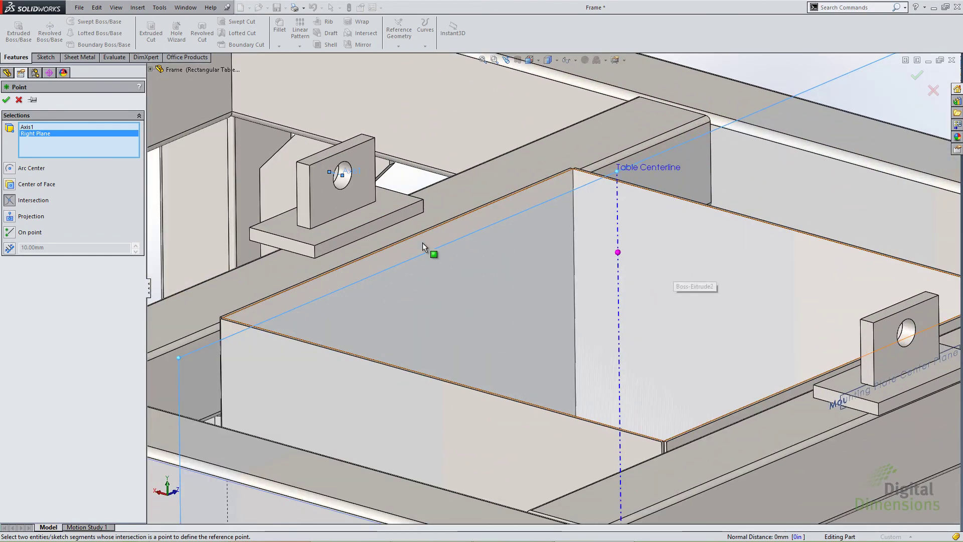
{"action": "scroll", "coordinate": [650, 200], "scroll_direction": "up", "scroll_amount": 6}
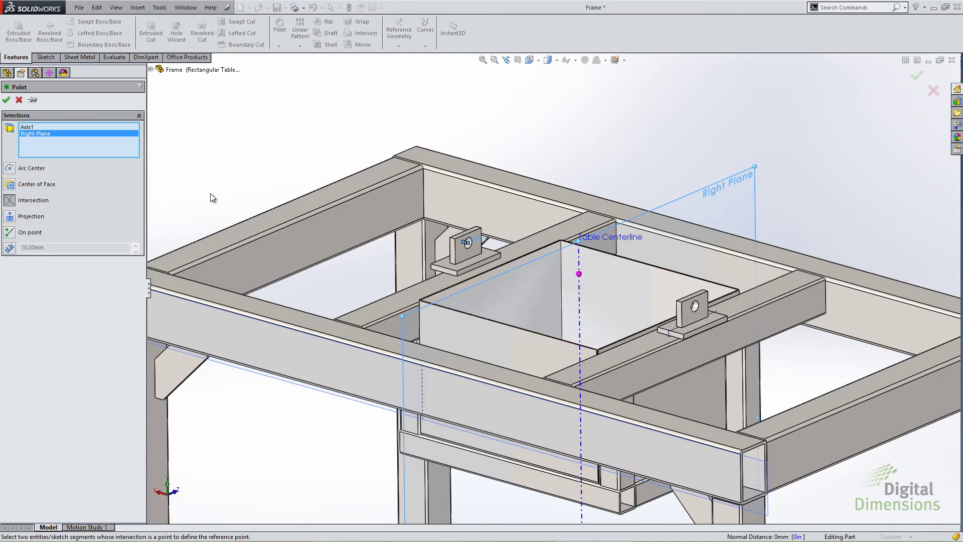
{"action": "right_click", "coordinate": [95, 134]}
{"action": "left_click", "coordinate": [125, 153]}
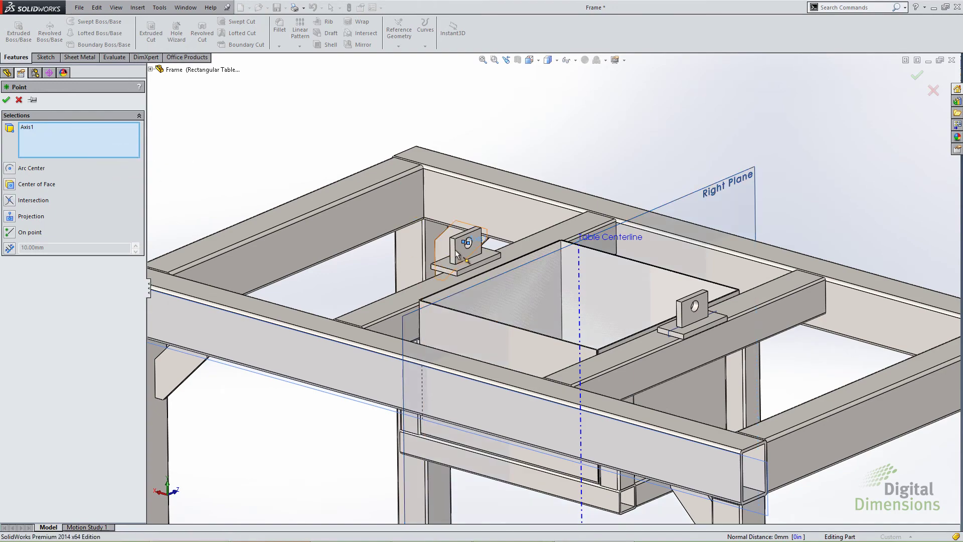
Step: Try the long side face of the bracket's base plate as the reference intersecting Axis1
{"action": "scroll", "coordinate": [469, 256], "scroll_direction": "down", "scroll_amount": 8}
{"action": "left_click", "coordinate": [577, 330]}
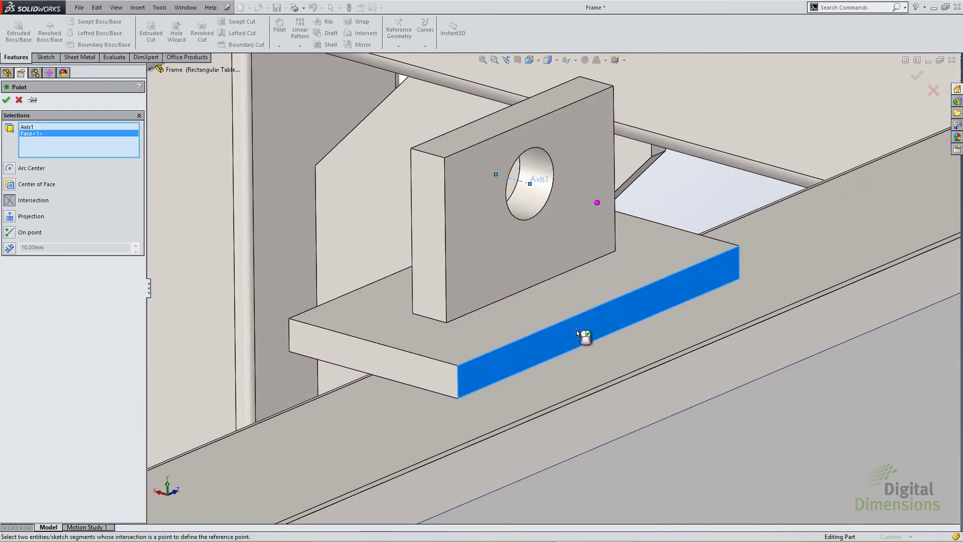
{"action": "middle_click_drag", "start_coordinate": [577, 330], "coordinate": [583, 306]}
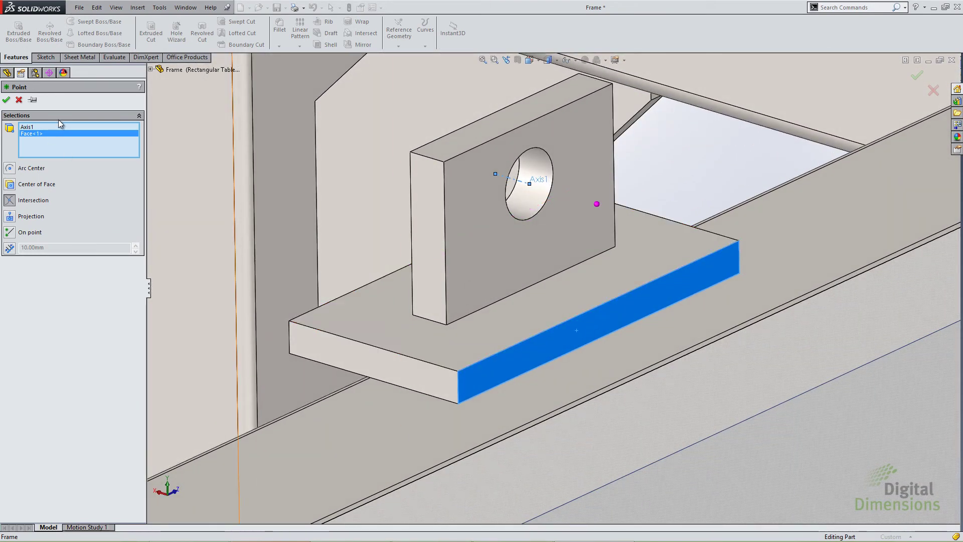
Step: Remove the side face from the point's references and show the Axle Mount Sketch under Cut-Extrude3
{"action": "left_click", "coordinate": [151, 69]}
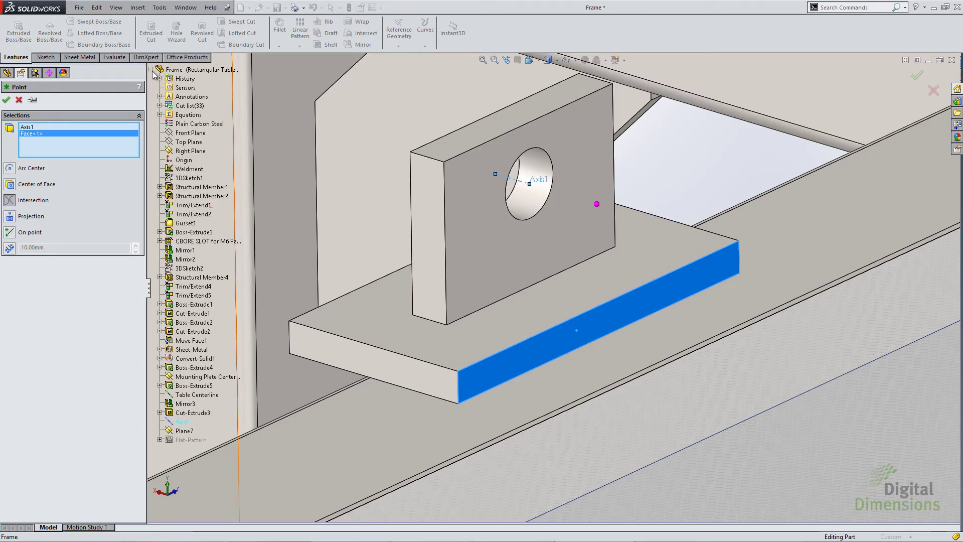
{"action": "left_click", "coordinate": [160, 413]}
{"action": "left_click", "coordinate": [160, 413]}
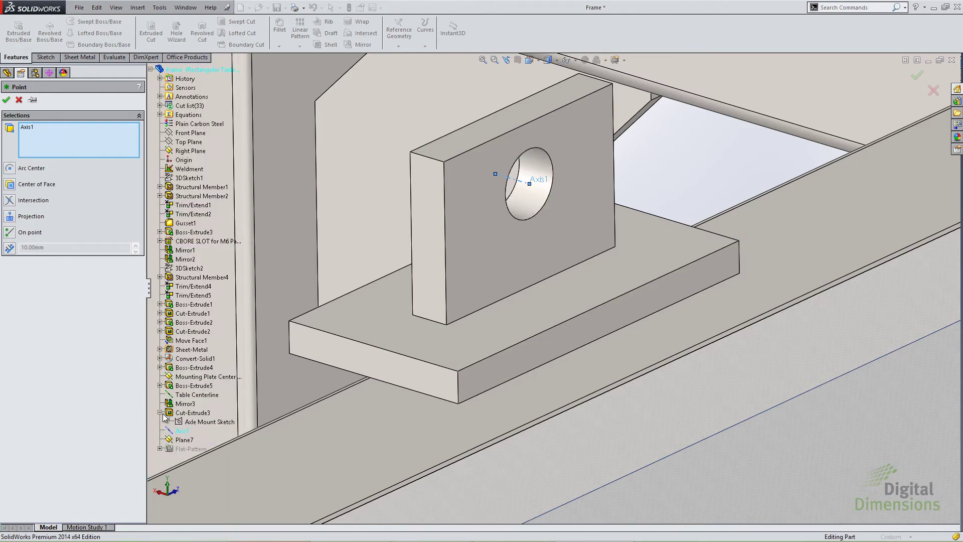
{"action": "right_click", "coordinate": [209, 423]}
{"action": "left_click", "coordinate": [209, 407]}
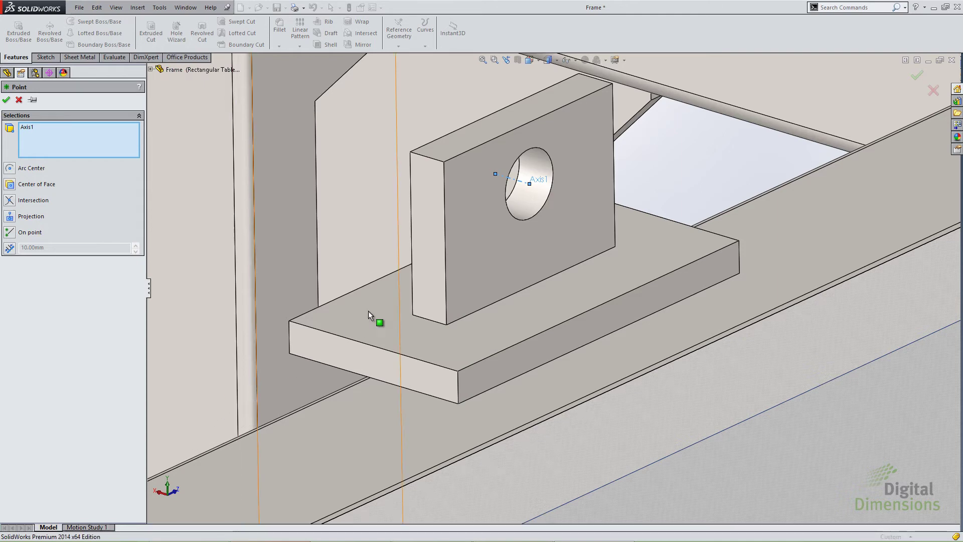
{"action": "left_click", "coordinate": [116, 7]}
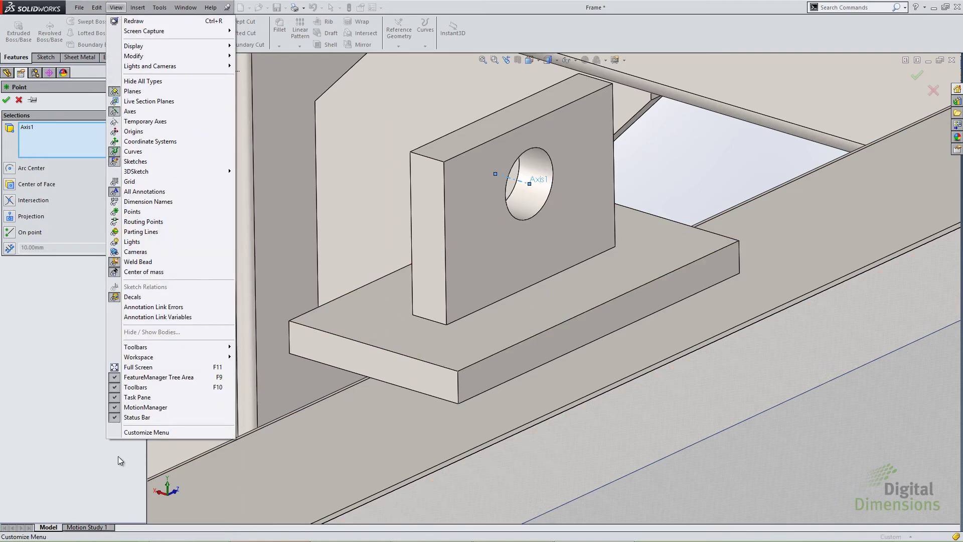
{"action": "left_click", "coordinate": [139, 162]}
{"action": "middle_click_drag", "start_coordinate": [359, 181], "coordinate": [354, 185]}
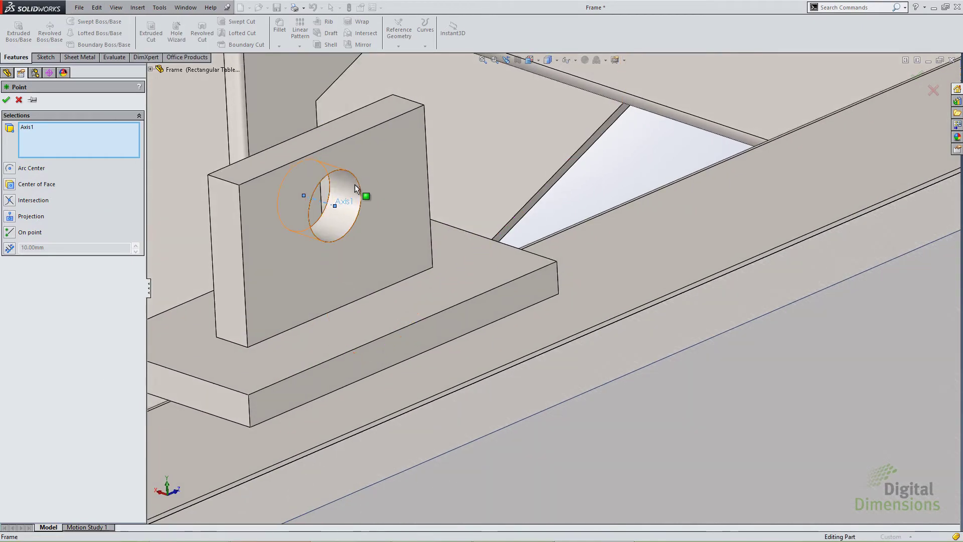
{"action": "scroll", "coordinate": [355, 185], "scroll_direction": "up", "scroll_amount": 3}
{"action": "left_click", "coordinate": [151, 69]}
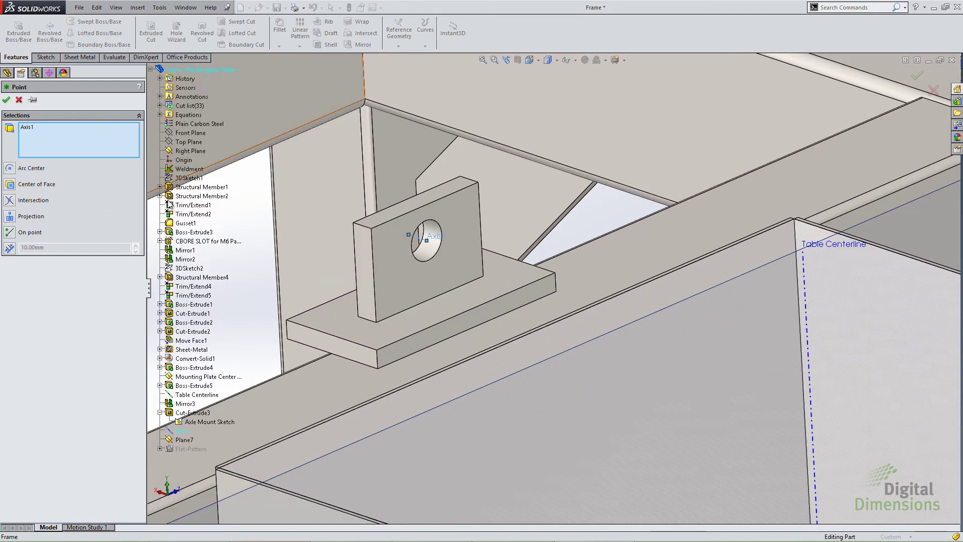
{"action": "right_click", "coordinate": [194, 422]}
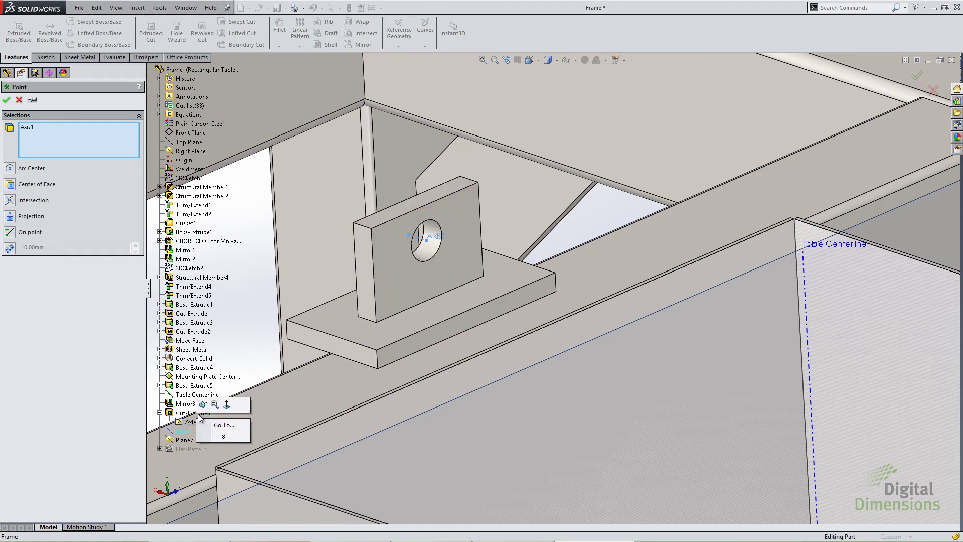
{"action": "left_click", "coordinate": [190, 423]}
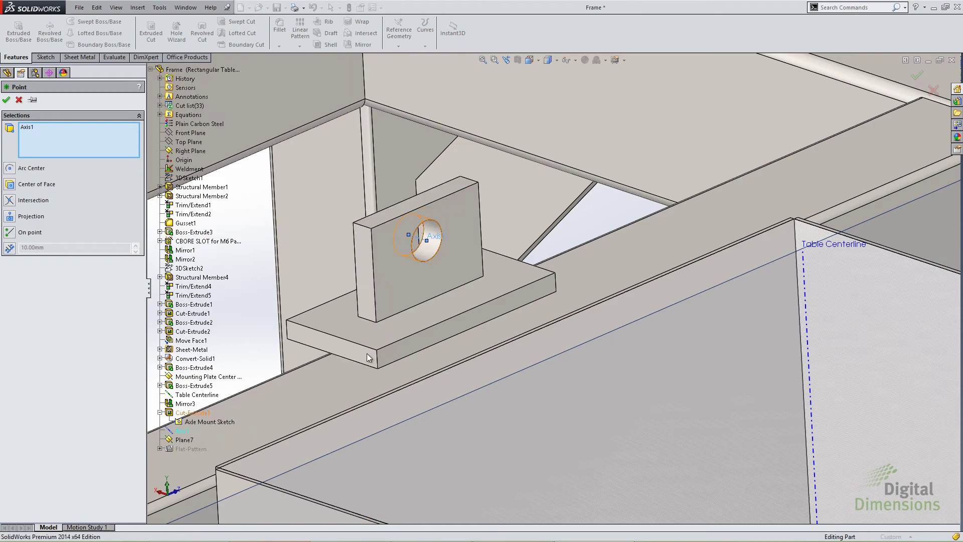
Step: Clear the point's selections and pick the upper endpoint of the Axle Mount Sketch's vertical line as the On point reference
{"action": "middle_click", "coordinate": [391, 347]}
{"action": "mouse_move", "coordinate": [391, 348]}
{"action": "middle_mouse_down"}
{"action": "mouse_move", "coordinate": [357, 350]}
{"action": "mouse_move", "coordinate": [432, 281]}
{"action": "mouse_move", "coordinate": [494, 272]}
{"action": "middle_mouse_up"}
{"action": "scroll", "coordinate": [442, 269], "scroll_direction": "up", "scroll_amount": 2}
{"action": "scroll", "coordinate": [496, 274], "scroll_direction": "up", "scroll_amount": 3}
{"action": "scroll", "coordinate": [683, 358], "scroll_direction": "down", "scroll_amount": 6}
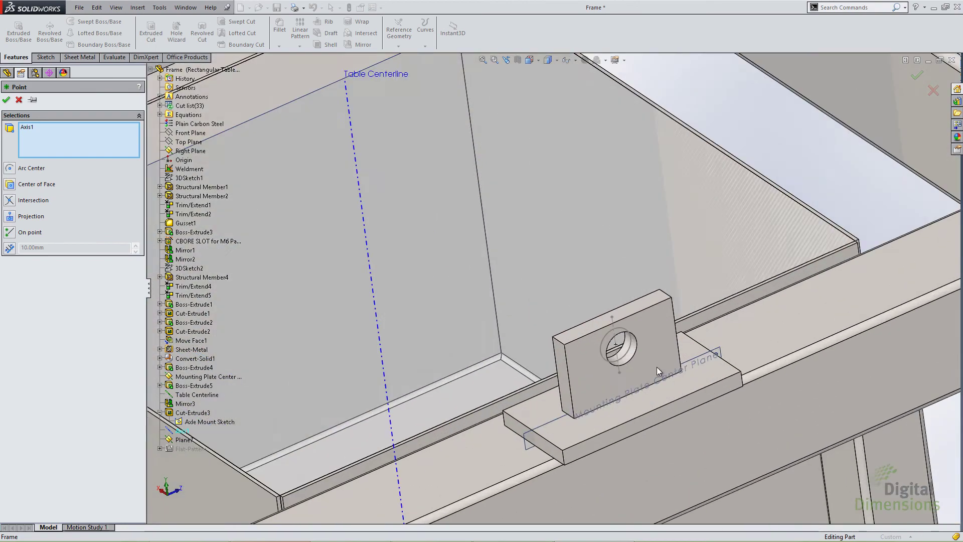
{"action": "right_click", "coordinate": [121, 135]}
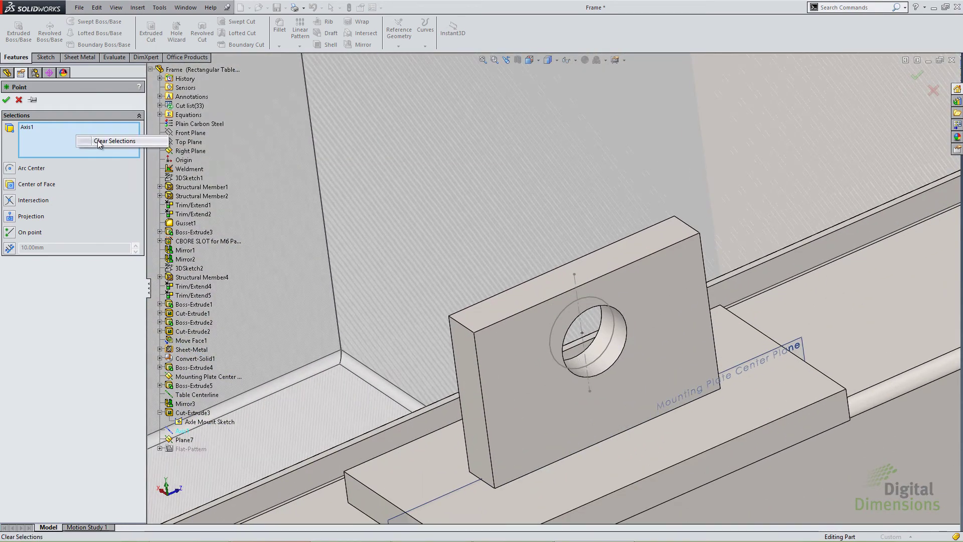
{"action": "left_click", "coordinate": [145, 142]}
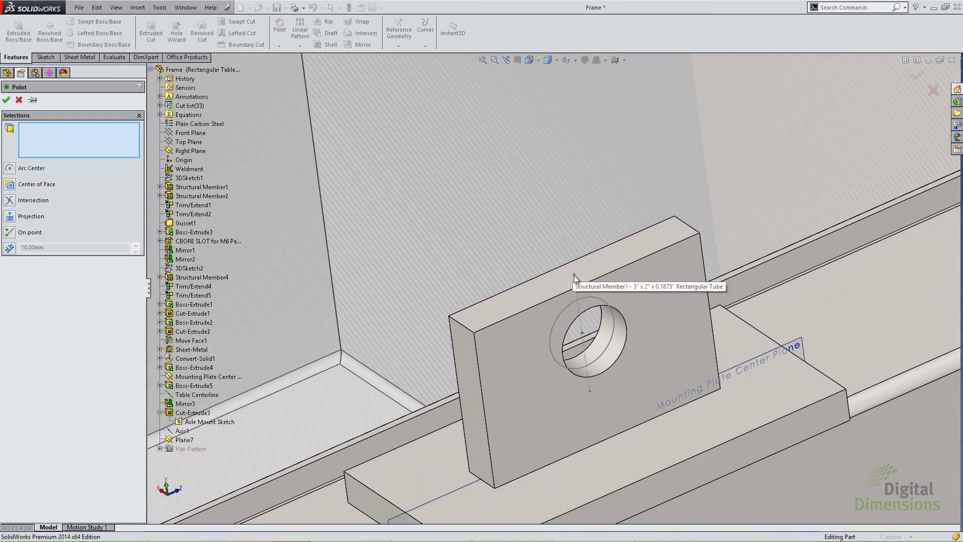
{"action": "mouse_move", "coordinate": [589, 334]}
{"action": "middle_mouse_down"}
{"action": "mouse_move", "coordinate": [594, 343]}
{"action": "mouse_move", "coordinate": [628, 309]}
{"action": "middle_mouse_up"}
{"action": "left_click", "coordinate": [618, 311]}
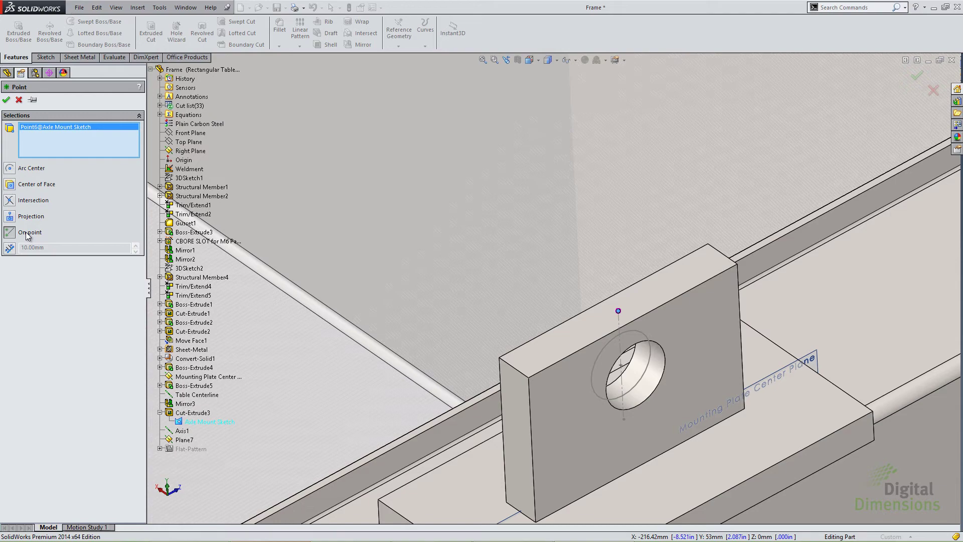
Step: Switch to the Parts and Features slide show in PowerPoint and return to SolidWorks with the MultiBody_Pattern part
{"action": "key", "text": "alt+Tab"}
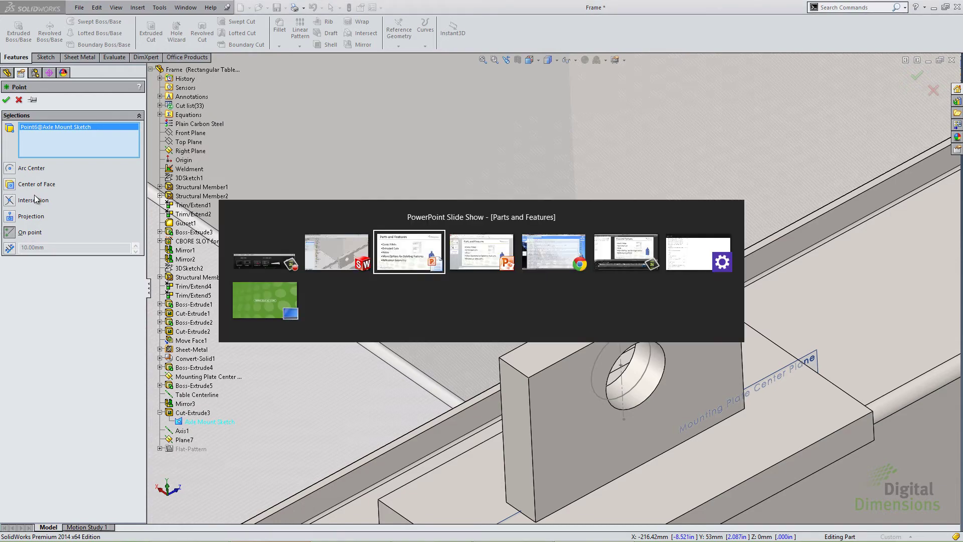
{"action": "left_click", "coordinate": [363, 323]}
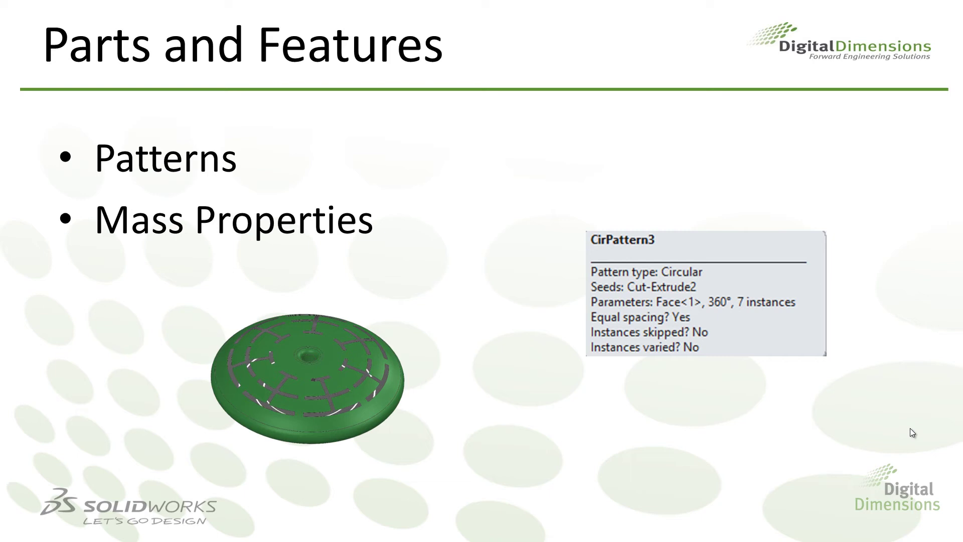
{"action": "key", "text": "alt+Tab"}
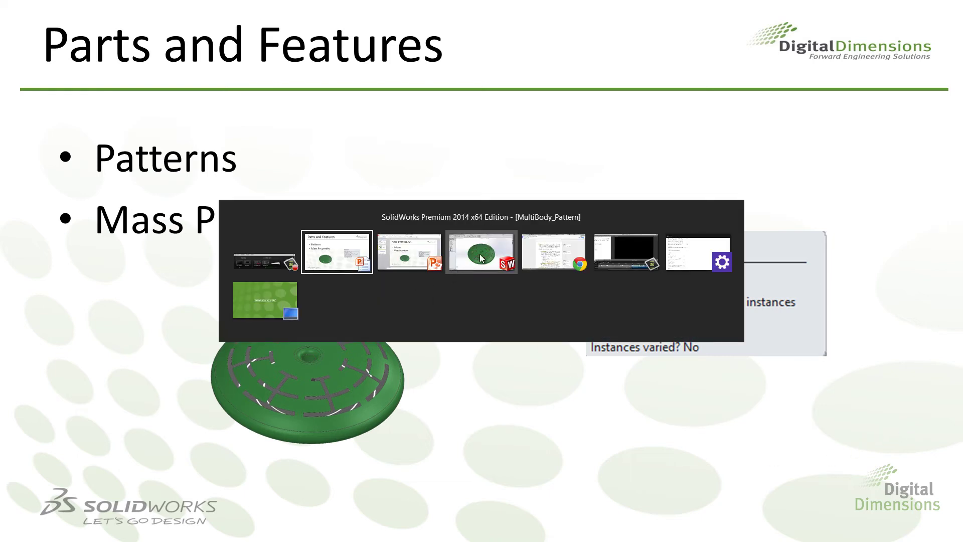
{"action": "scroll", "coordinate": [478, 311], "scroll_direction": "up", "scroll_amount": 1}
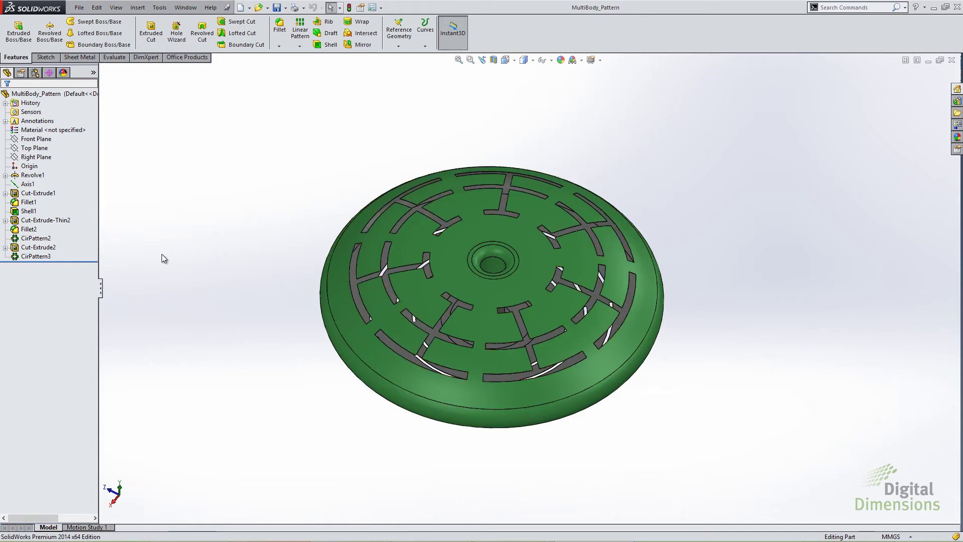
Step: Edit the circular pattern CirPattern3, set its number of instances to 9, and apply it
{"action": "left_click", "coordinate": [36, 257]}
{"action": "right_click", "coordinate": [49, 261]}
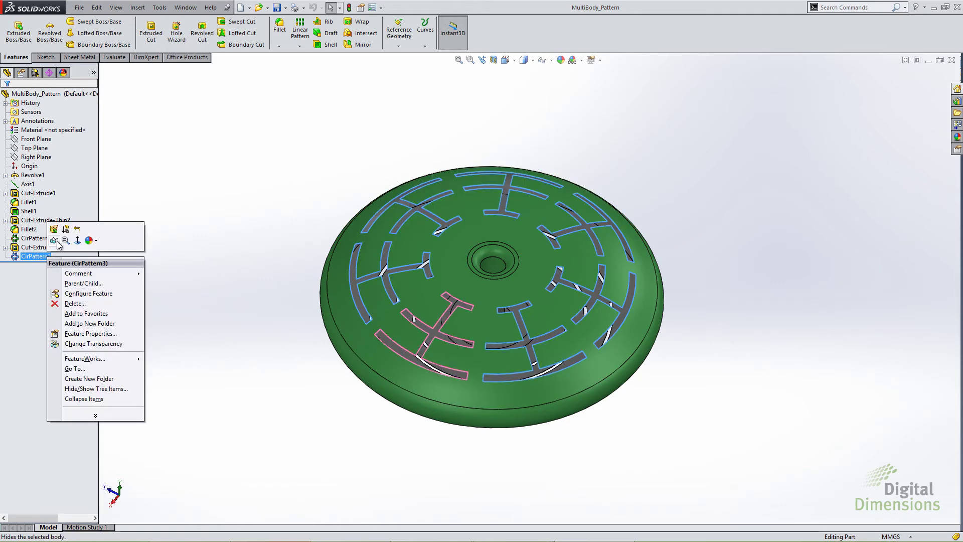
{"action": "left_click", "coordinate": [54, 229]}
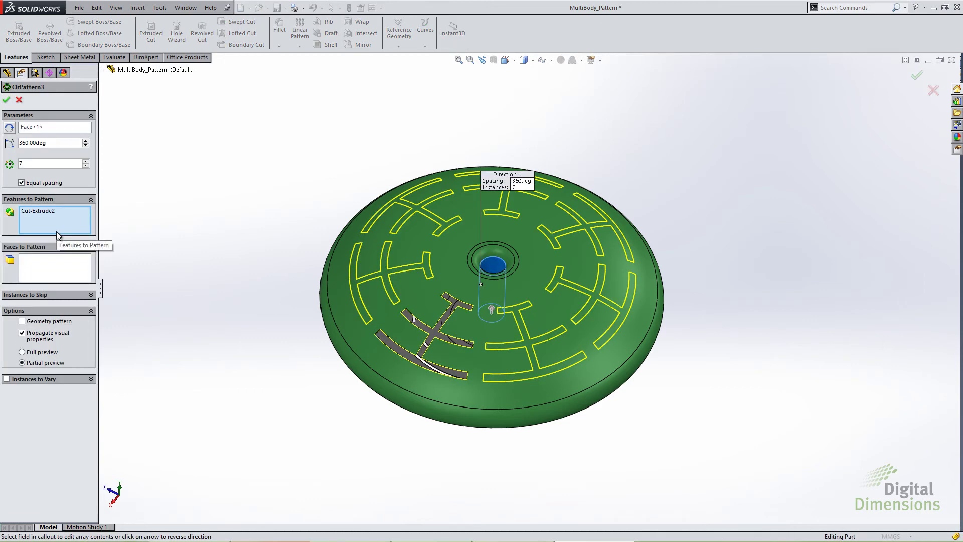
{"action": "left_click", "coordinate": [88, 163]}
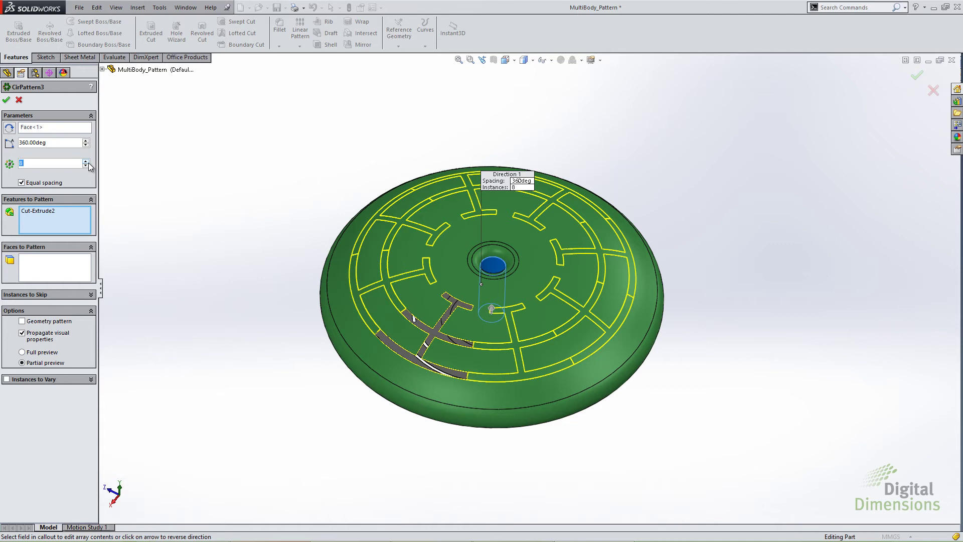
{"action": "left_click", "coordinate": [88, 162]}
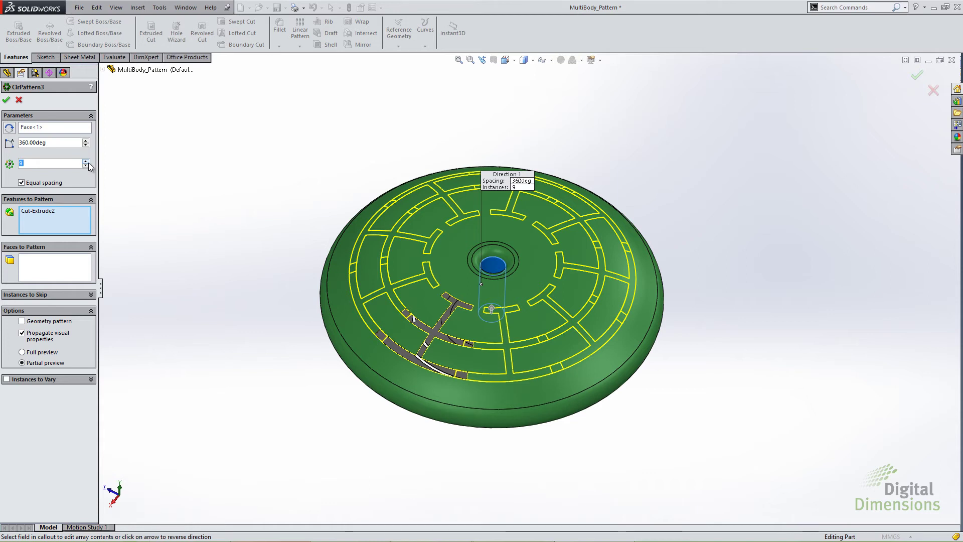
{"action": "left_click", "coordinate": [6, 100]}
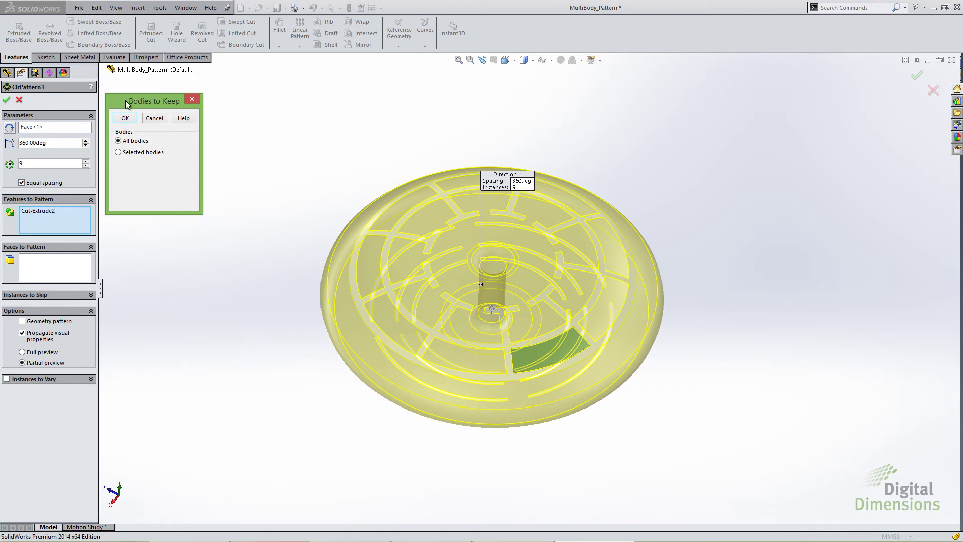
Step: Choose Selected bodies as the bodies to keep, review the body list, and abandon the pattern edit
{"action": "left_click_drag", "start_coordinate": [127, 101], "coordinate": [131, 83]}
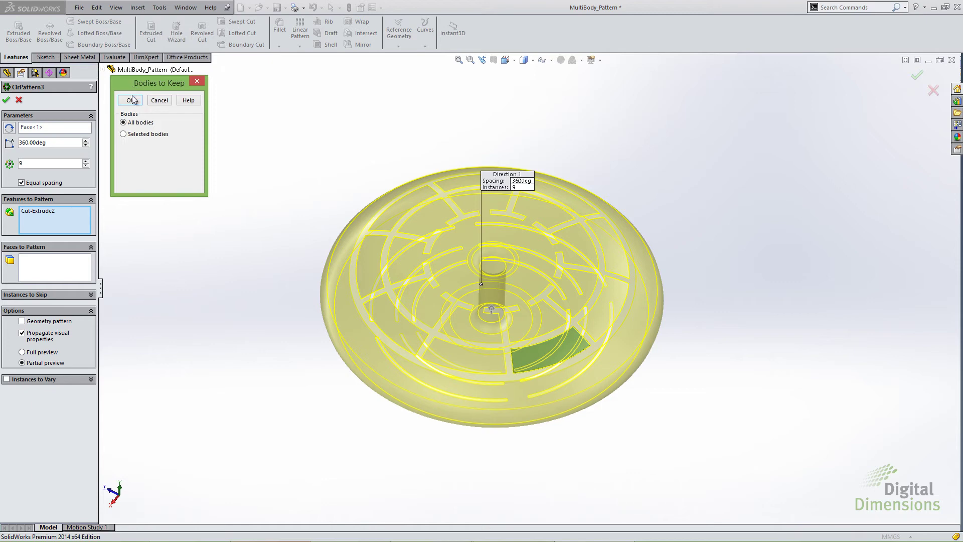
{"action": "left_click", "coordinate": [124, 134]}
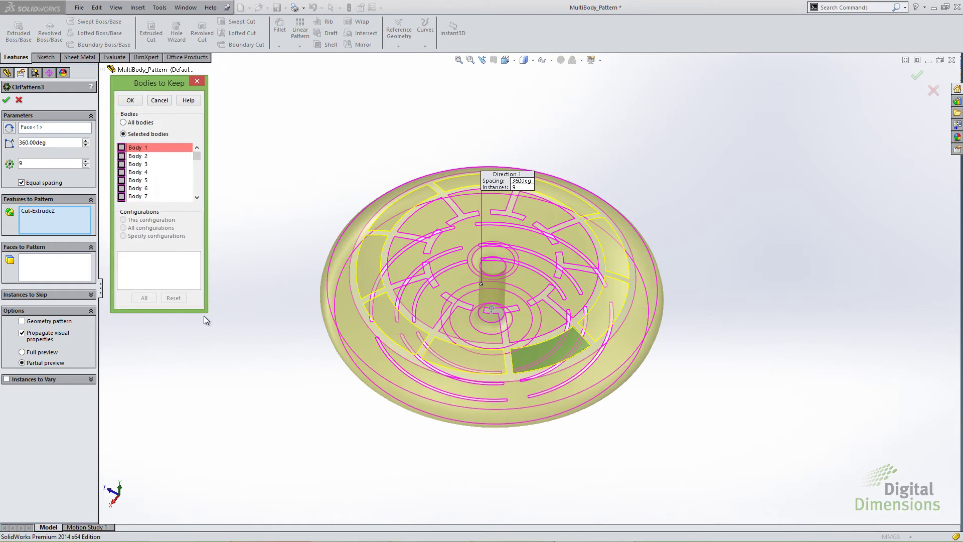
{"action": "mouse_move", "coordinate": [196, 159]}
{"action": "left_mouse_down"}
{"action": "mouse_move", "coordinate": [196, 189]}
{"action": "mouse_move", "coordinate": [196, 158]}
{"action": "left_mouse_up"}
{"action": "mouse_move", "coordinate": [140, 83]}
{"action": "left_mouse_down"}
{"action": "mouse_move", "coordinate": [156, 103]}
{"action": "mouse_move", "coordinate": [146, 93]}
{"action": "left_mouse_up"}
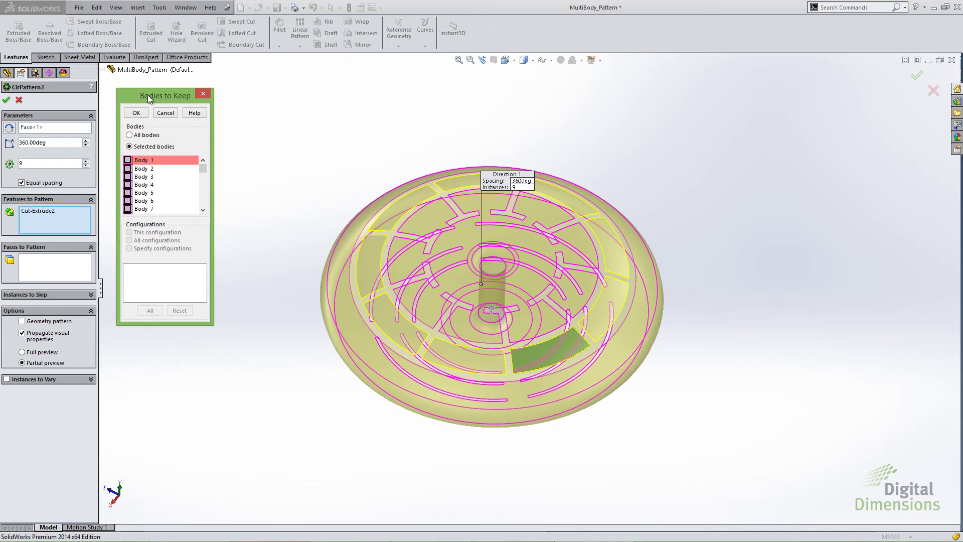
{"action": "left_click_drag", "start_coordinate": [148, 94], "coordinate": [149, 97]}
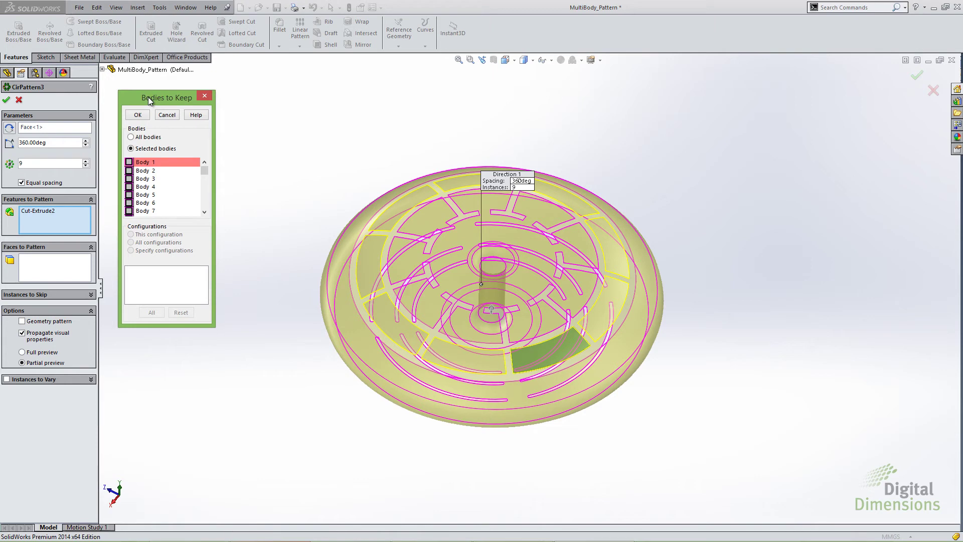
{"action": "left_click", "coordinate": [32, 104]}
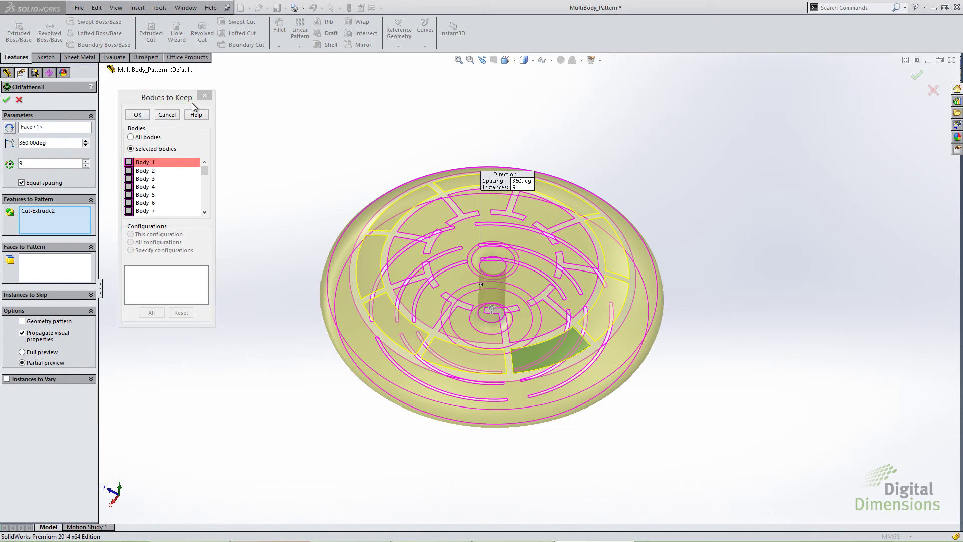
{"action": "left_click", "coordinate": [204, 95]}
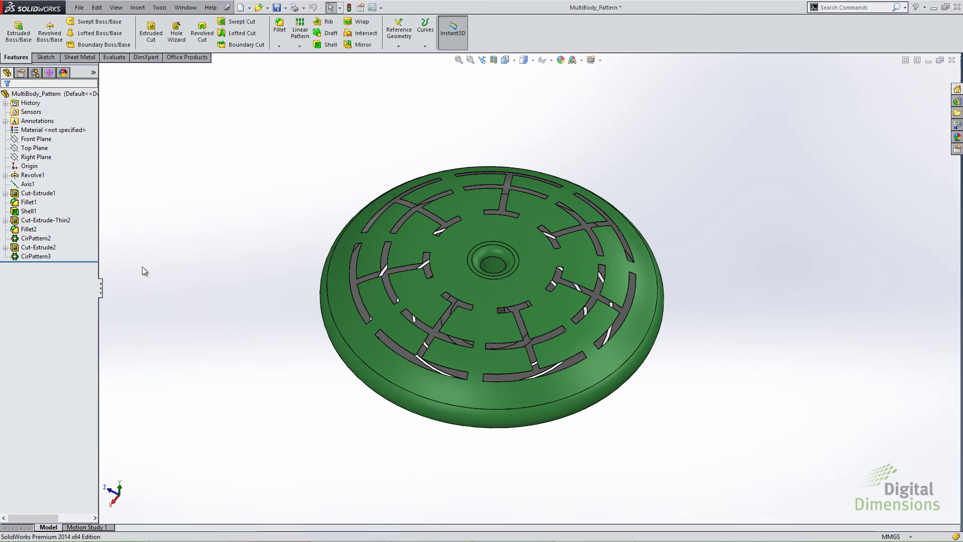
Step: Examine the pattern information tooltip of CirPattern2 with CirPattern2 and CirPattern3 selected, and clear the selection
{"action": "left_click", "coordinate": [39, 257]}
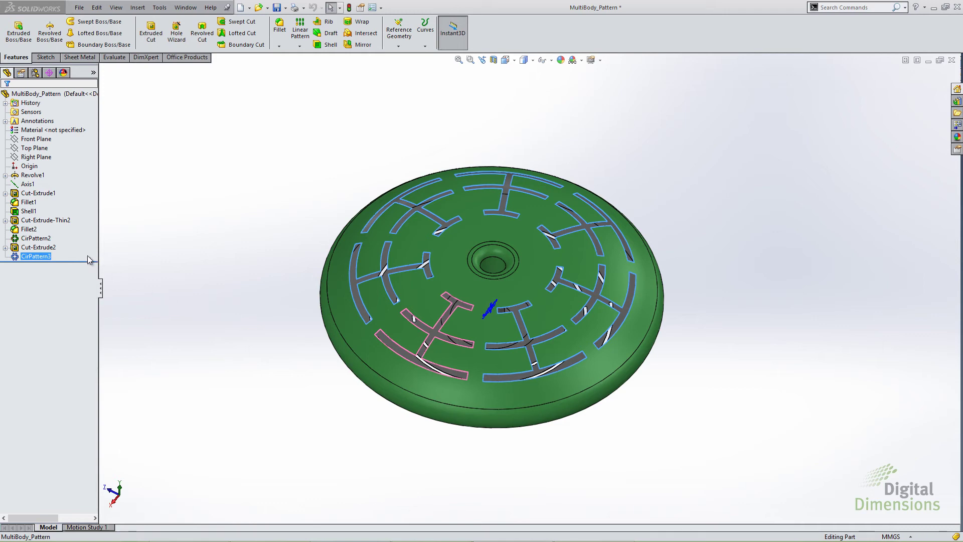
{"action": "left_click", "coordinate": [45, 239], "text": "ctrl"}
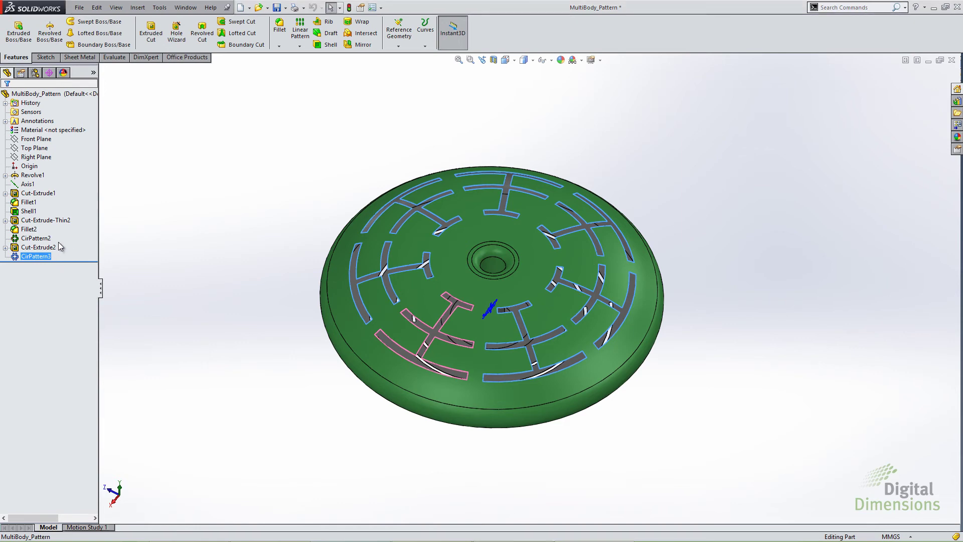
{"action": "mouse_move", "coordinate": [45, 238]}
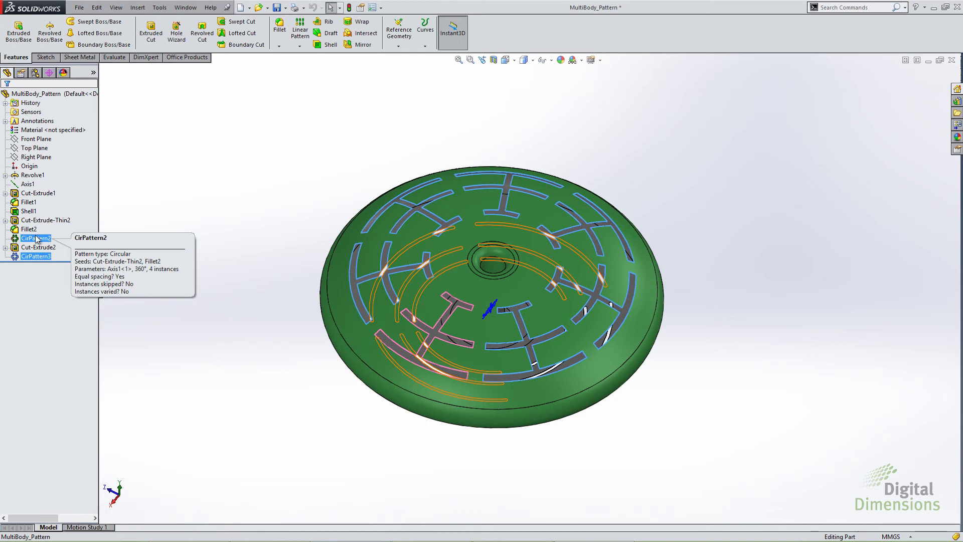
{"action": "left_click", "coordinate": [295, 134]}
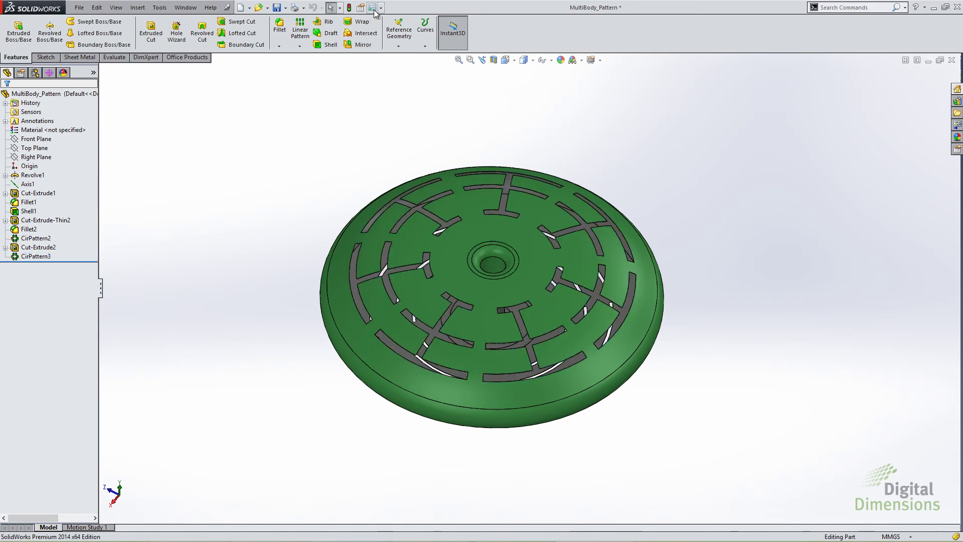
Step: Review the Display pattern information tooltips setting in the Display/Selection system options and close the options
{"action": "left_click", "coordinate": [373, 7]}
{"action": "left_click_drag", "start_coordinate": [327, 51], "coordinate": [329, 60]}
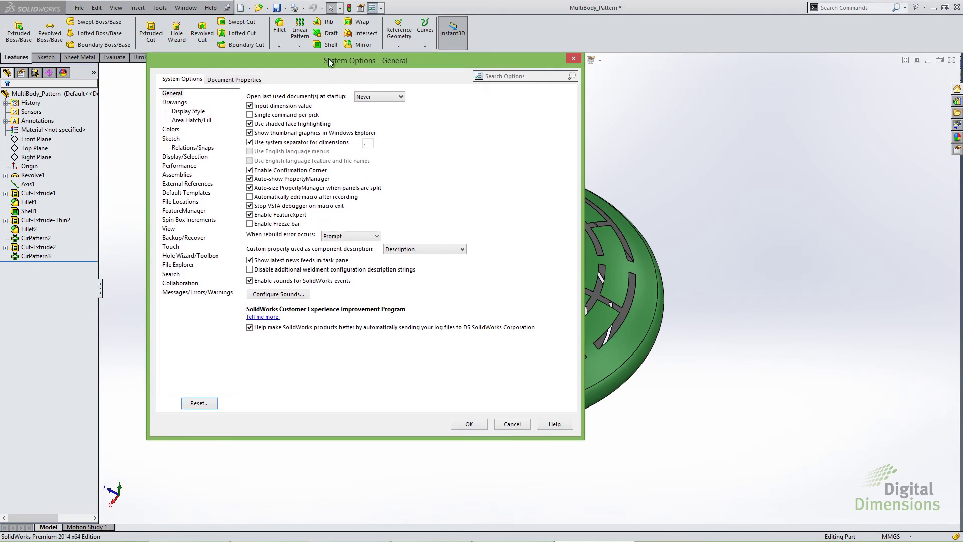
{"action": "left_click", "coordinate": [197, 157]}
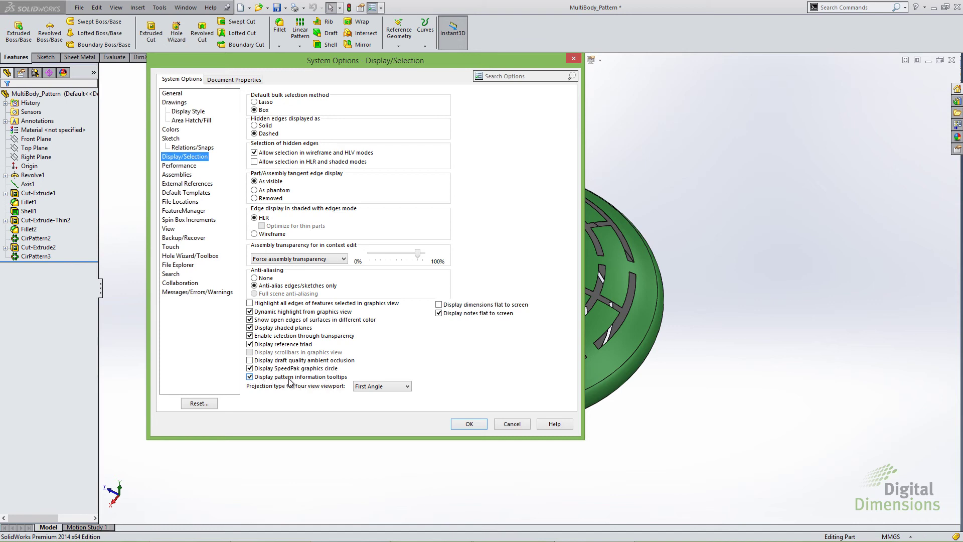
{"action": "left_click", "coordinate": [467, 425]}
Step: Check the pattern information tooltip of CirPattern3 and switch to the PowerPoint slide show
{"action": "left_click", "coordinate": [40, 256]}
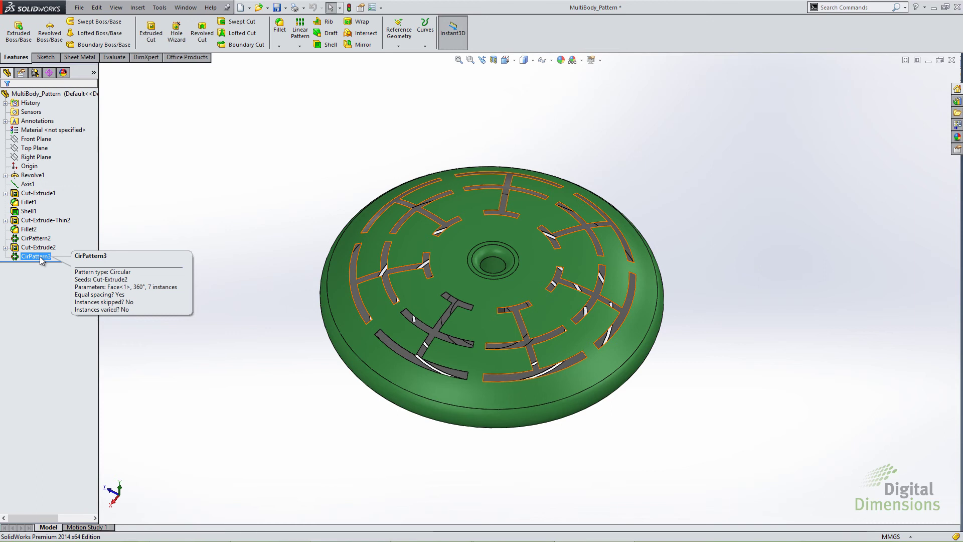
{"action": "key", "text": "alt+Tab"}
{"action": "left_click", "coordinate": [402, 259]}
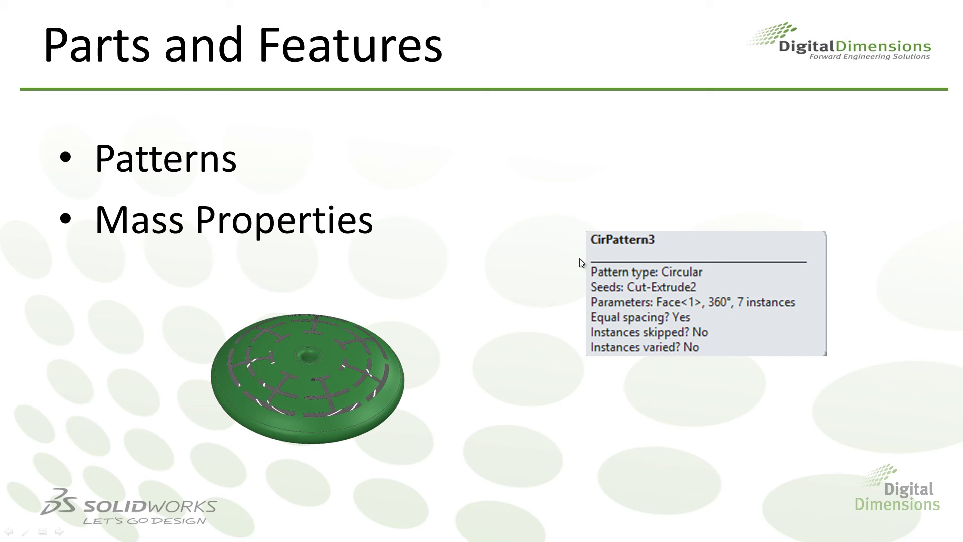
Step: Switch to SolidWorks and display the mass properties of the whole 5gallonbucket assembly, moving the dialog clear of the model
{"action": "key", "text": "alt+Tab"}
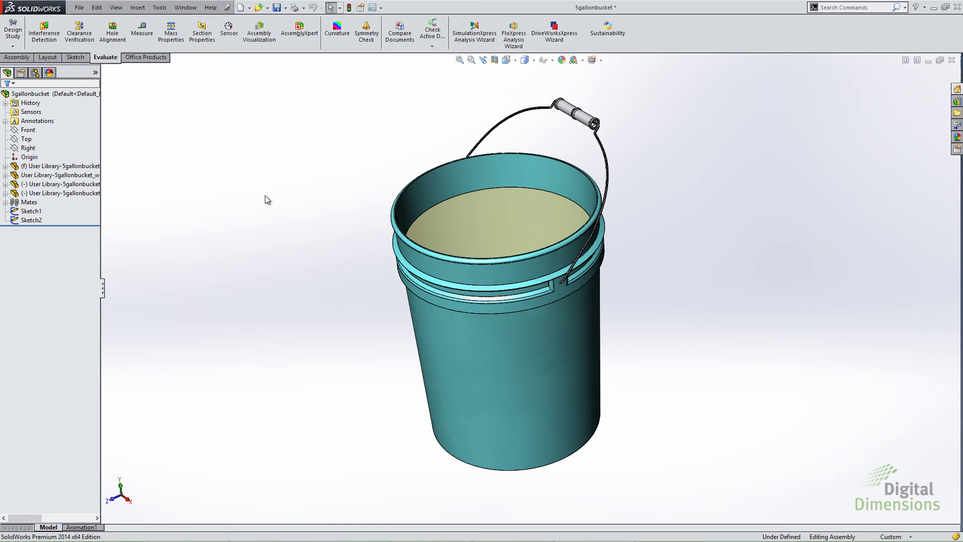
{"action": "left_click", "coordinate": [171, 37]}
{"action": "left_click_drag", "start_coordinate": [138, 10], "coordinate": [186, 81]}
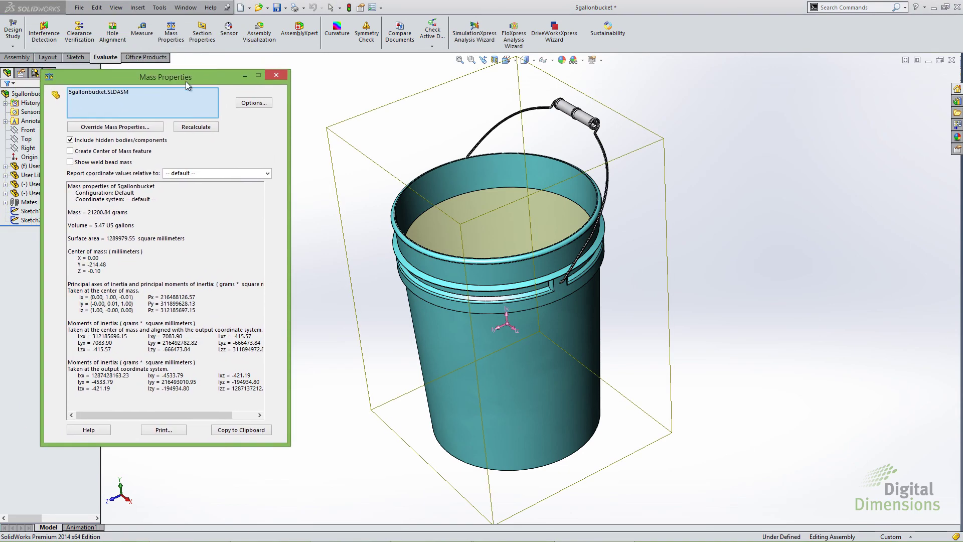
Step: Review the per unit volume choices in the mass property options, keep US gallons, cancel the options, and close Mass Properties
{"action": "left_click", "coordinate": [253, 103]}
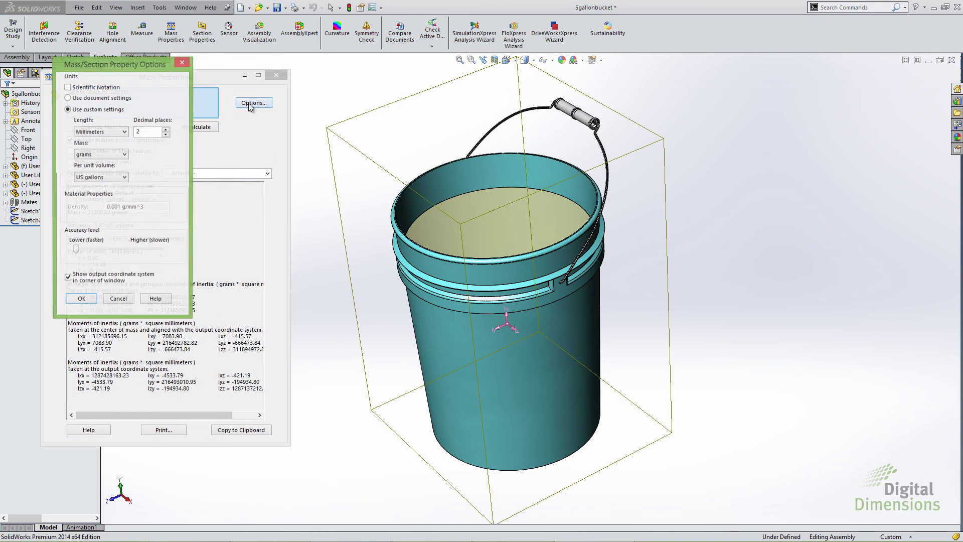
{"action": "left_click", "coordinate": [101, 178]}
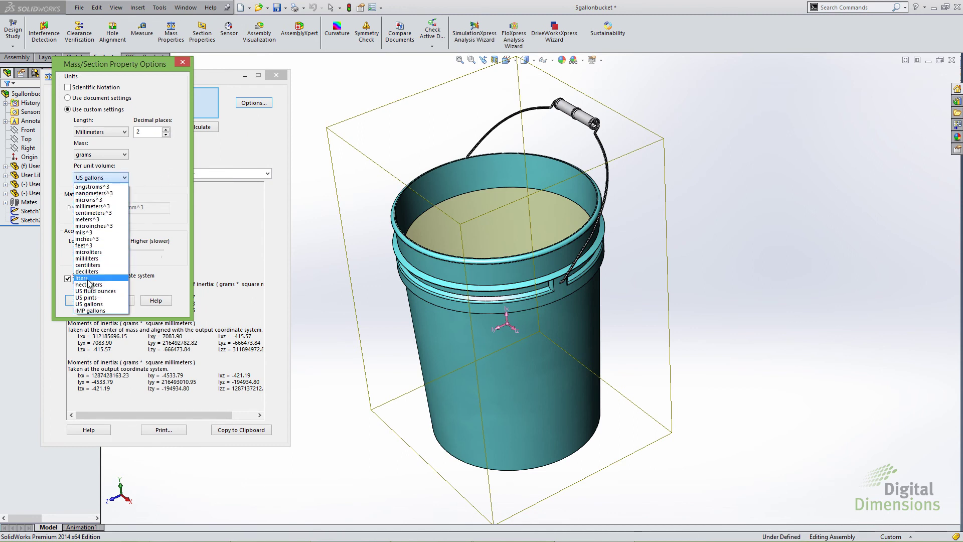
{"action": "left_click", "coordinate": [97, 305]}
{"action": "left_click", "coordinate": [120, 300]}
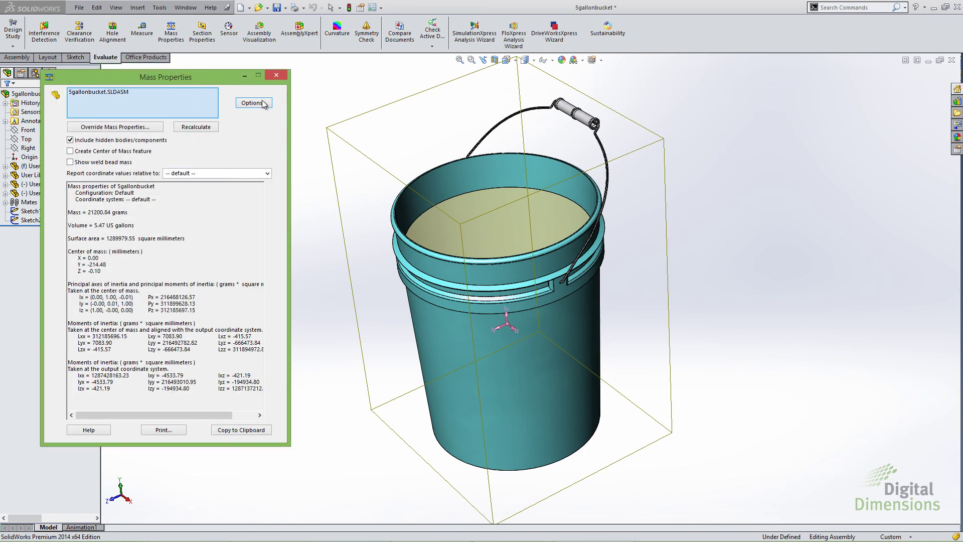
{"action": "left_click", "coordinate": [279, 76]}
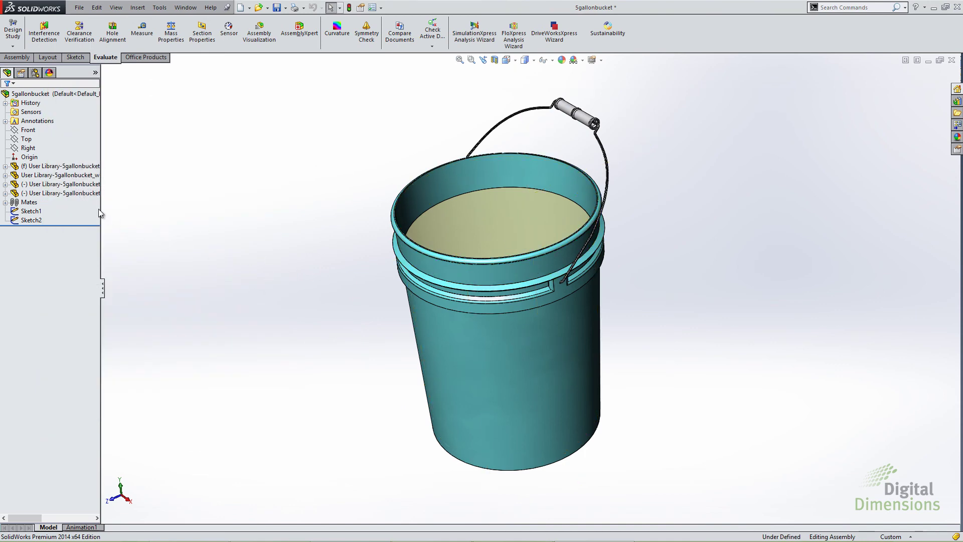
Step: Evaluate the mass properties of only the 5gallonbucket_contents component and highlight its volume in the report
{"action": "left_click", "coordinate": [50, 193]}
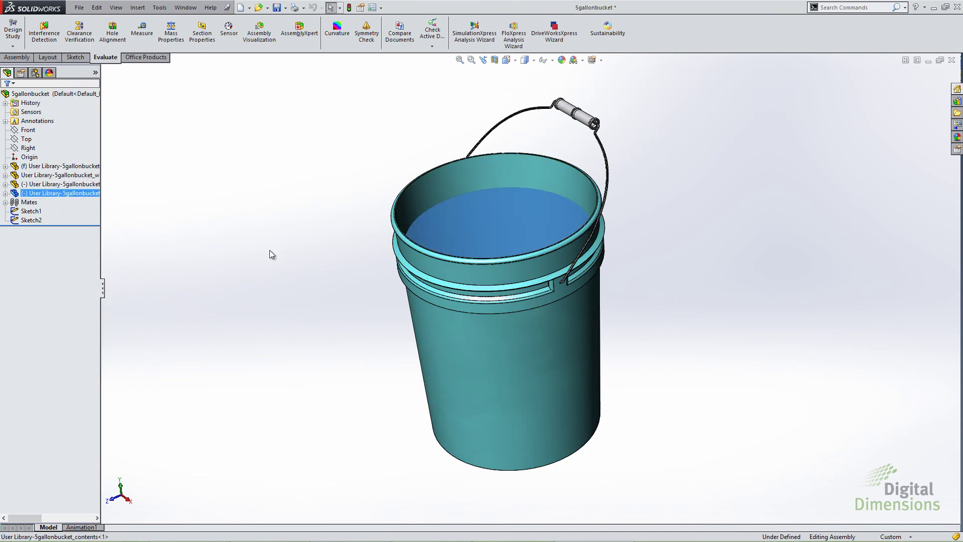
{"action": "left_click", "coordinate": [204, 275]}
{"action": "left_click", "coordinate": [80, 194]}
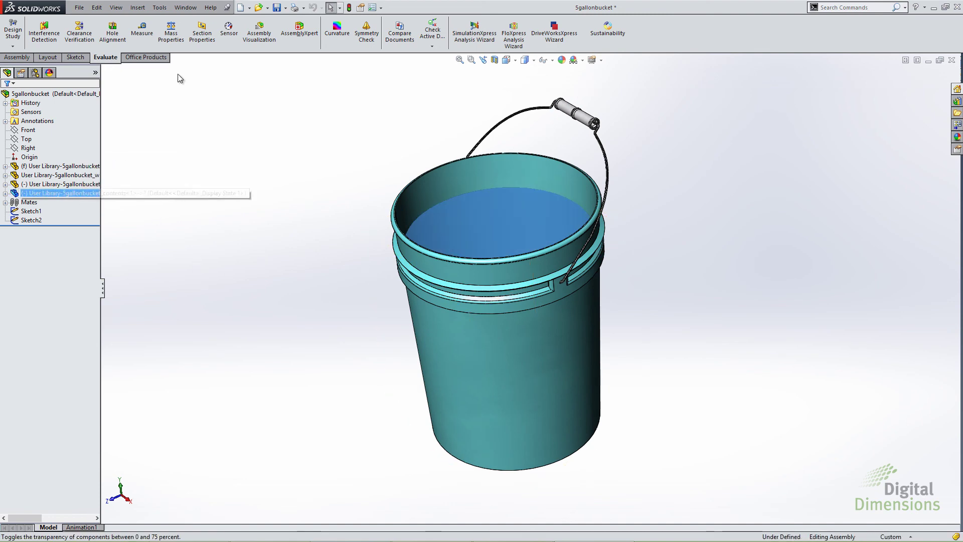
{"action": "left_click", "coordinate": [170, 30]}
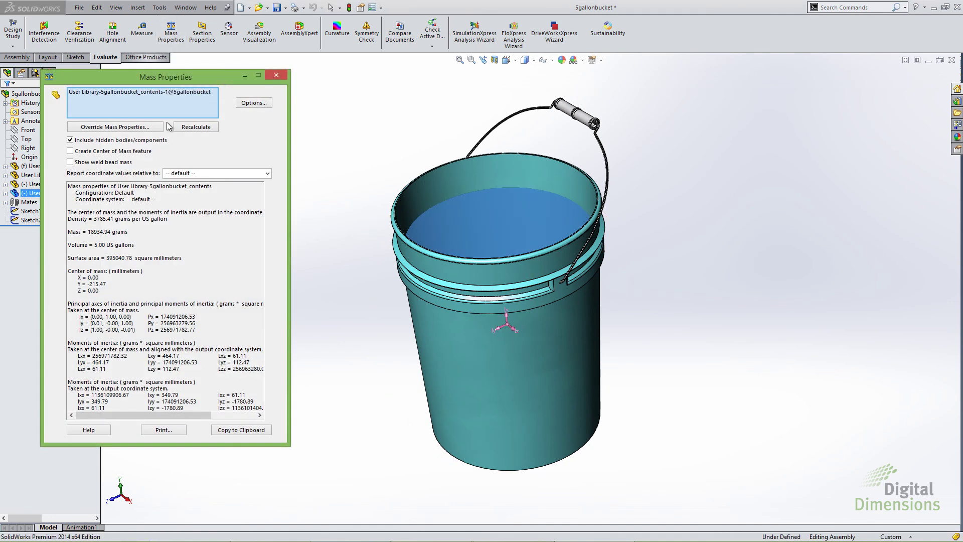
{"action": "left_click_drag", "start_coordinate": [68, 245], "coordinate": [135, 244]}
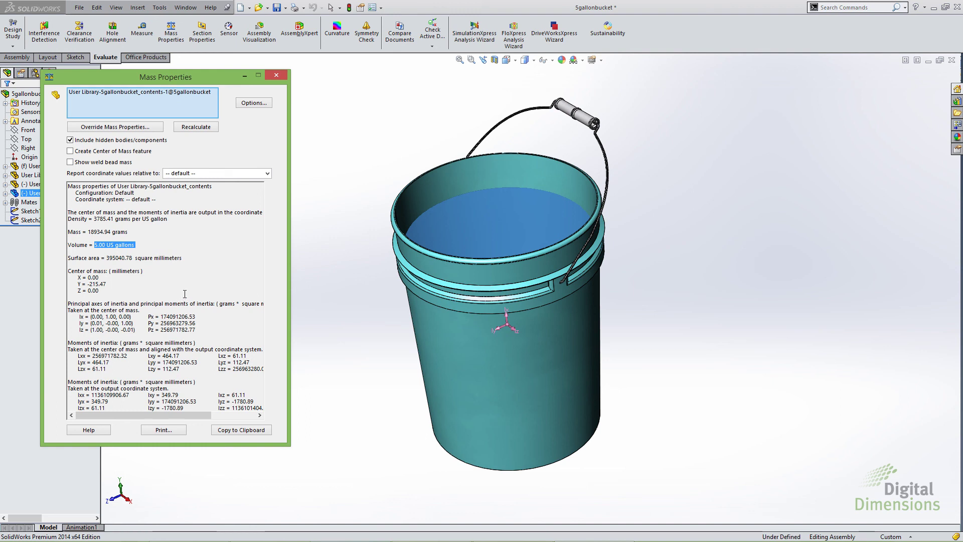
Step: Switch to the PowerPoint slide show at its Thank you slide
{"action": "key", "text": "alt+Tab"}
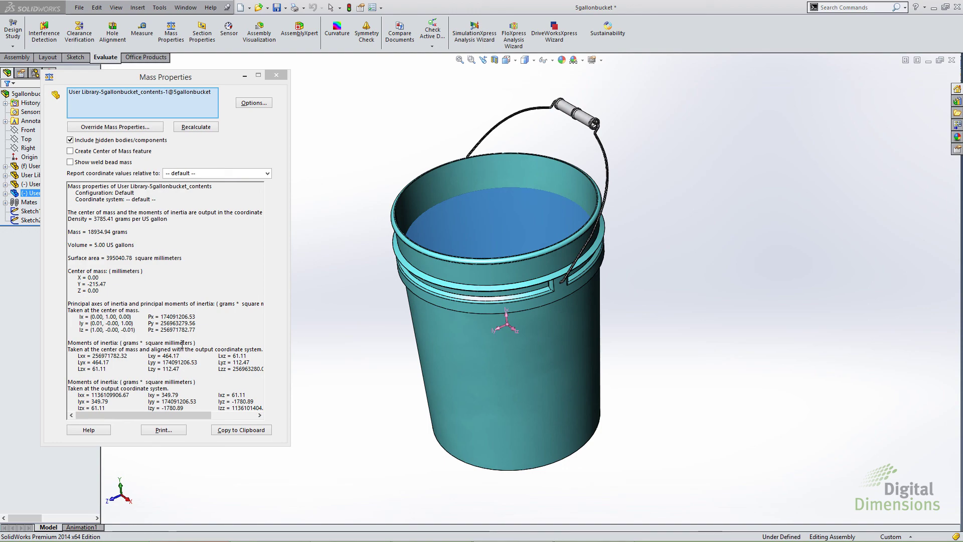
{"action": "key", "text": "alt+Tab"}
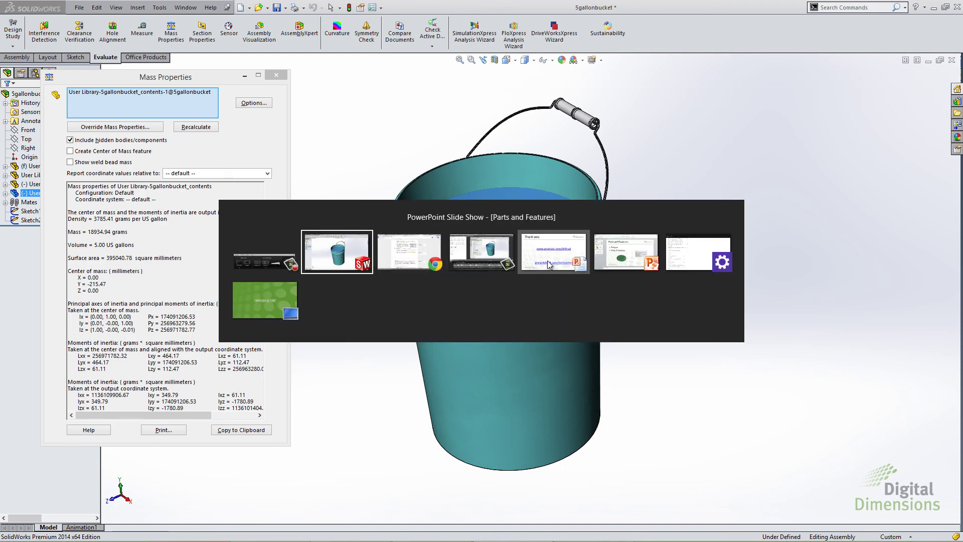
{"action": "left_click", "coordinate": [533, 271]}
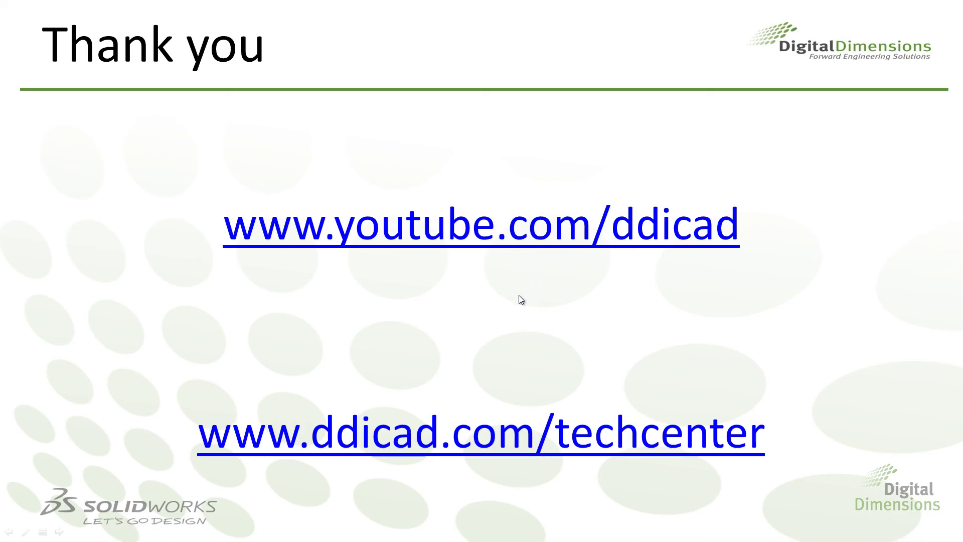